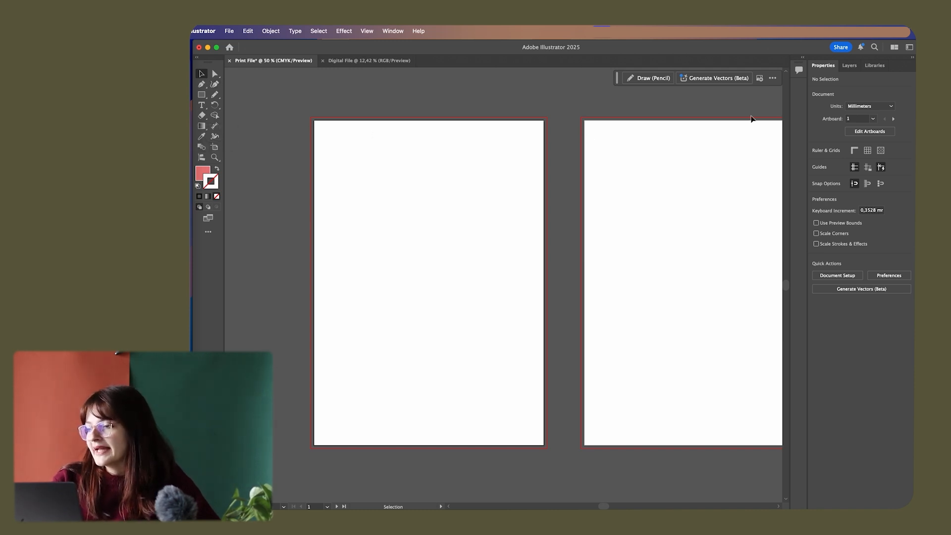
left_click(847, 67)
left_click(875, 66)
left_click(823, 68)
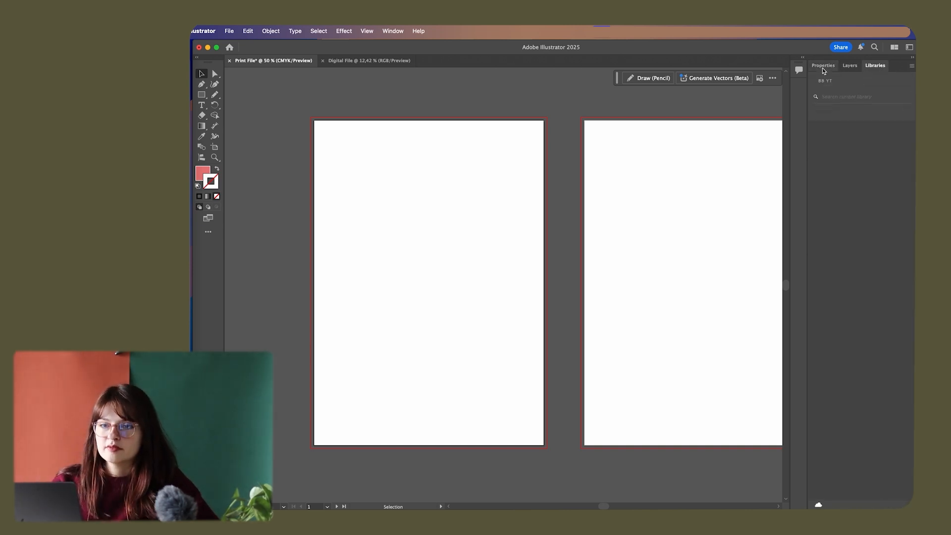
left_click(822, 67)
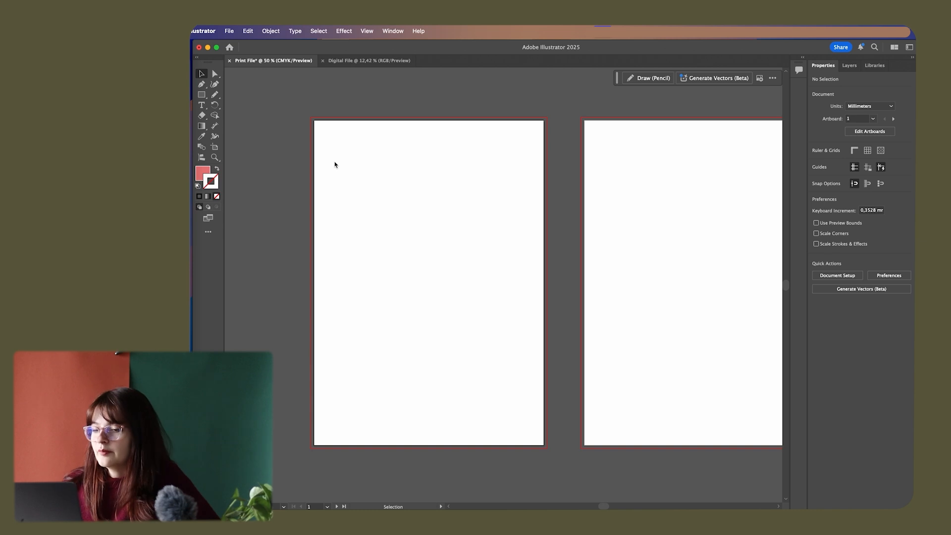
key("v")
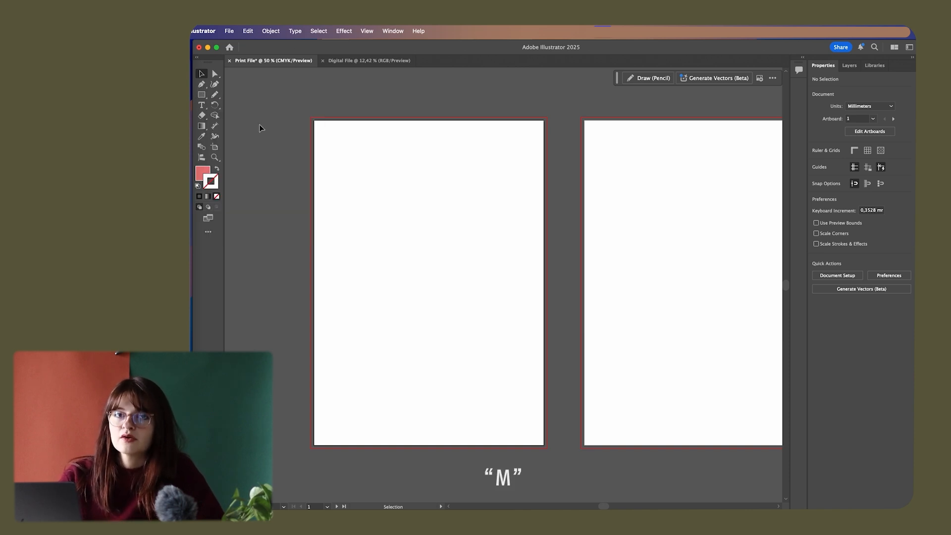
Draw a rectangle about 119 mm wide and 51 mm high in the upper half of the first artboard
left_click(203, 99)
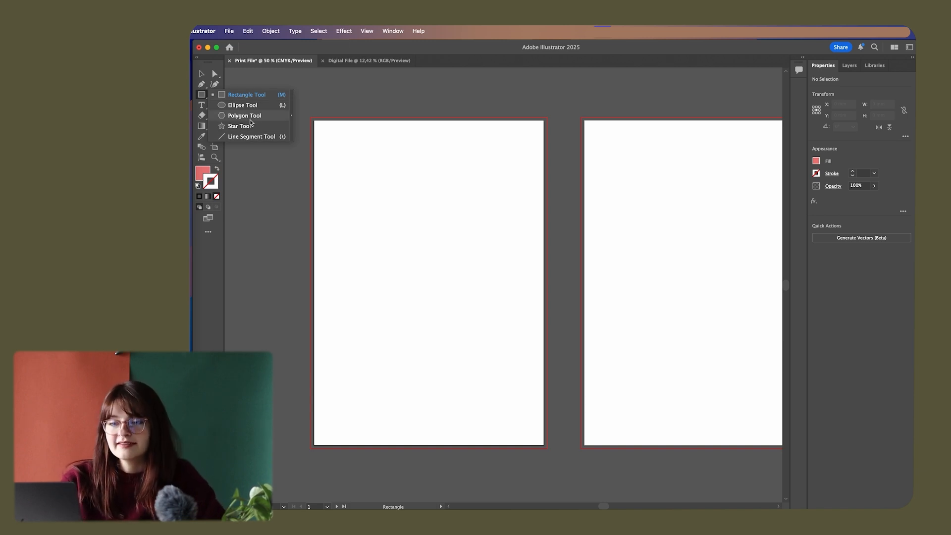
left_click(240, 95)
left_click_drag(368, 193, 496, 256)
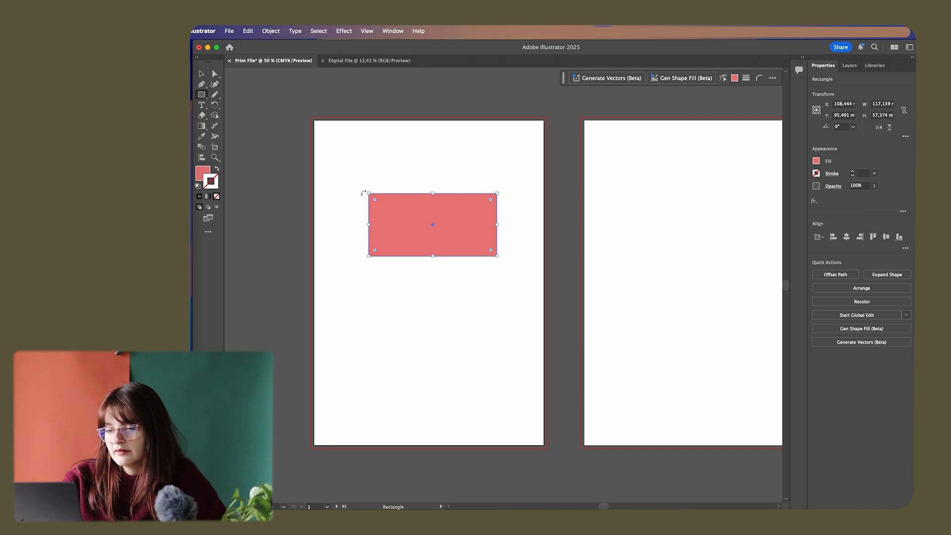
mouse_move(368, 256)
left_mouse_down()
mouse_move(358, 259)
mouse_move(368, 269)
mouse_move(408, 271)
mouse_move(609, 365)
mouse_move(388, 215)
mouse_move(469, 357)
mouse_move(345, 302)
mouse_move(391, 256)
mouse_move(391, 302)
mouse_move(358, 253)
mouse_move(366, 249)
left_mouse_up()
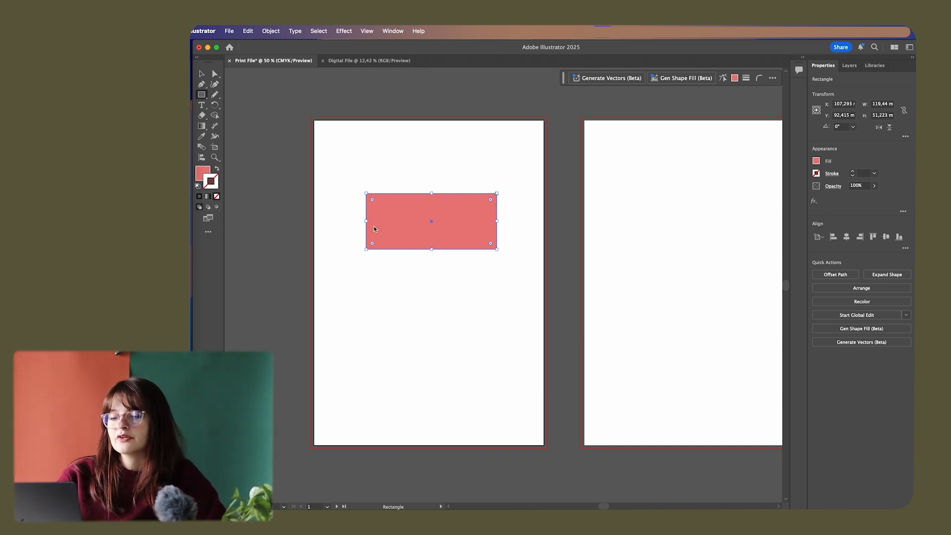
Try rounding all the rectangle's corners with two different radii, undoing each rounding
mouse_move(372, 200)
left_mouse_down()
mouse_move(391, 227)
mouse_move(365, 174)
mouse_move(403, 248)
mouse_move(373, 192)
mouse_move(378, 207)
left_mouse_up()
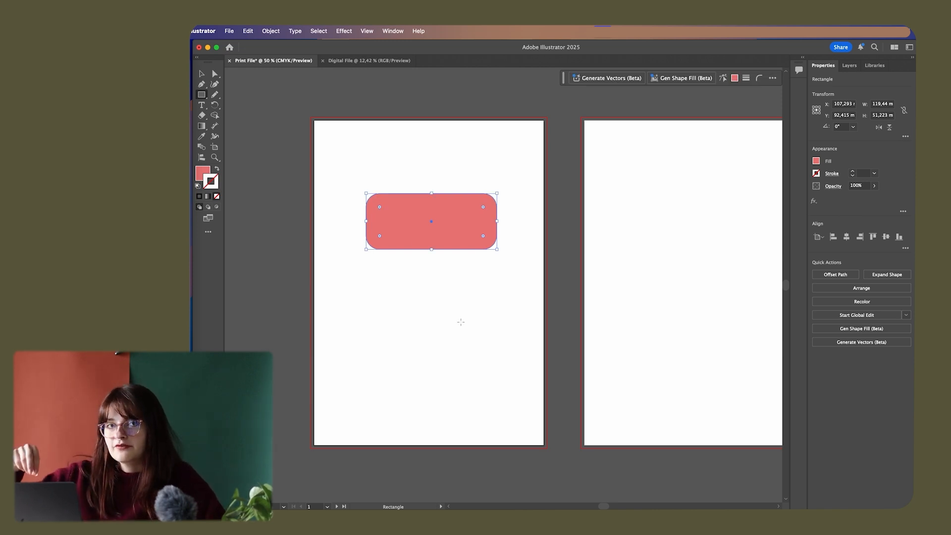
key("super+z")
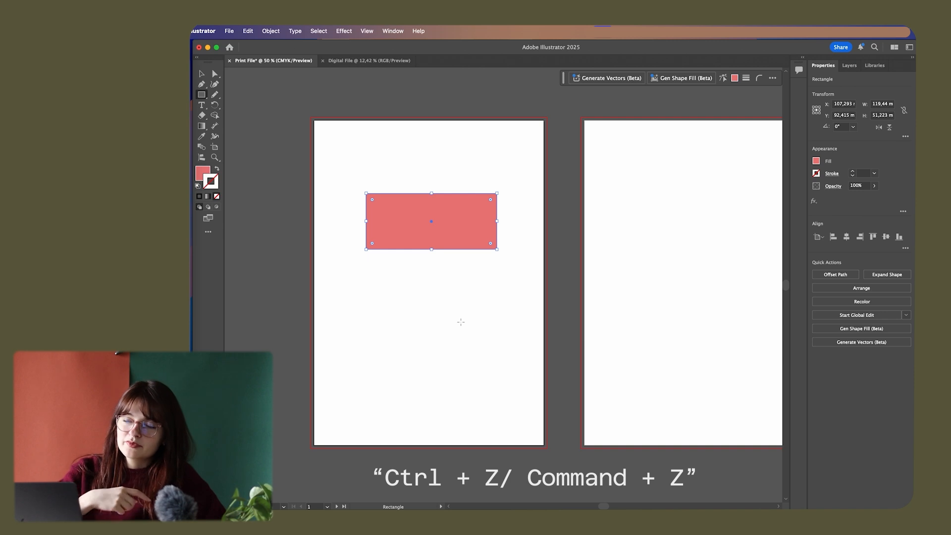
left_click_drag(372, 200, 382, 210)
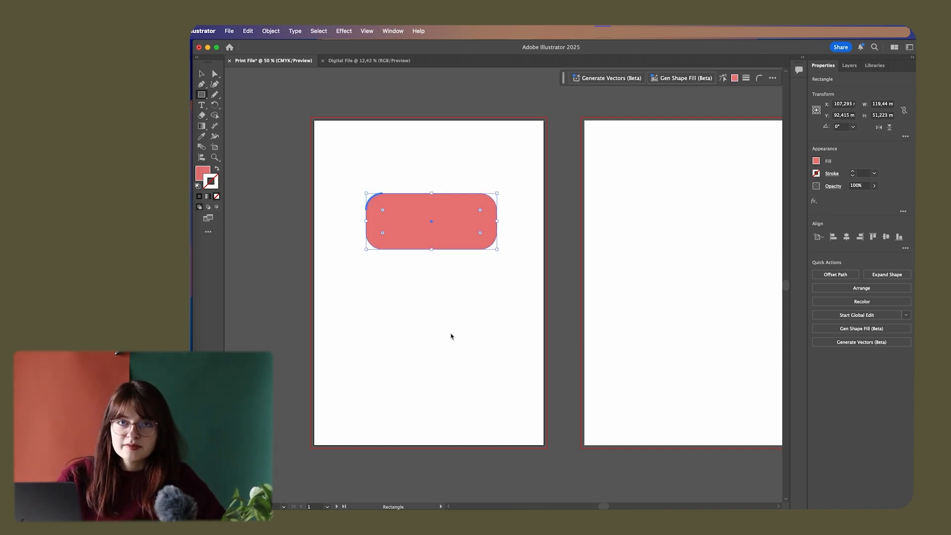
key("super+z")
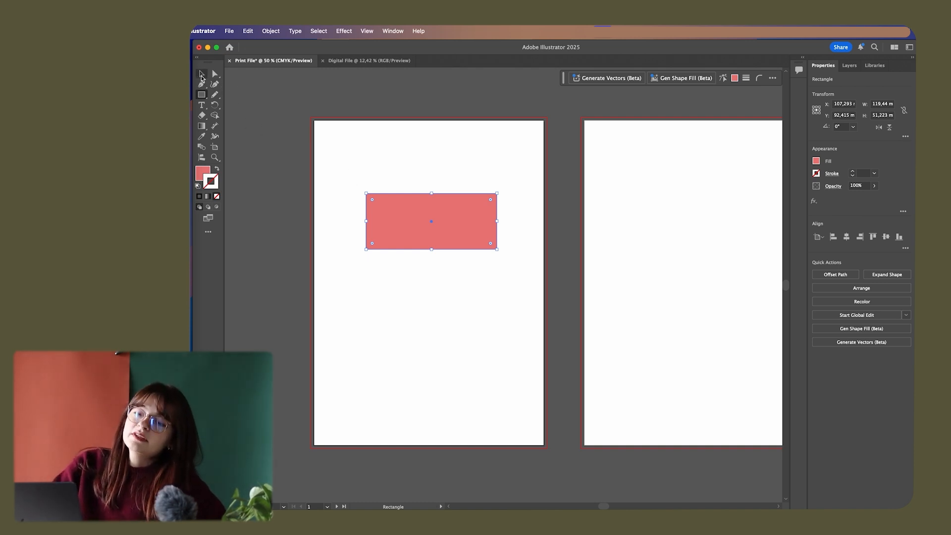
Move the rectangle slightly down the artboard and delete it
key("v")
left_click_drag(439, 221, 448, 262)
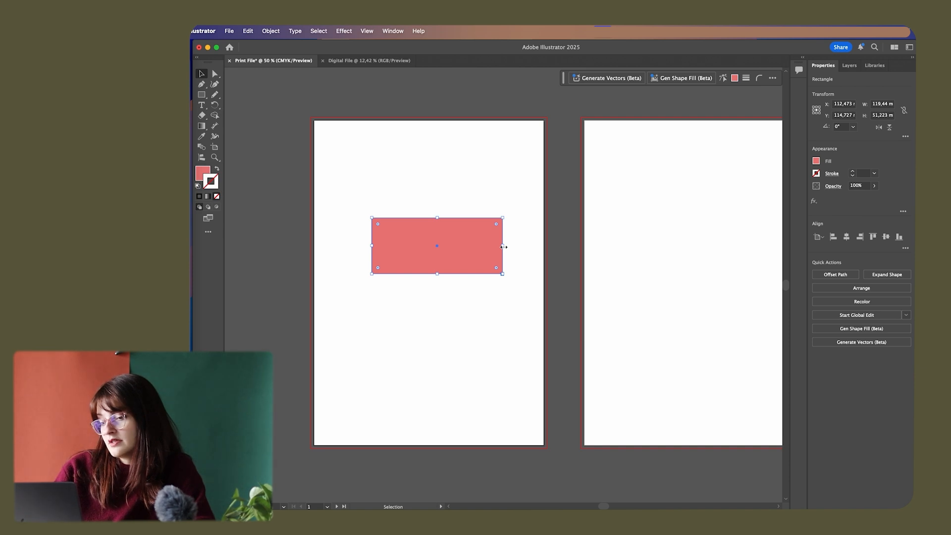
key("Delete")
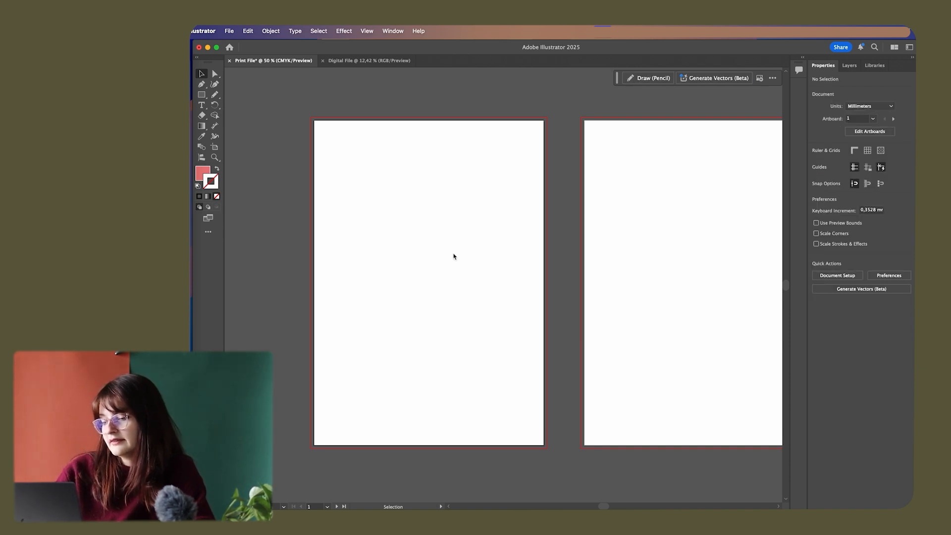
Draw a square about 75 mm wide in the upper half of the first artboard and rotate it 45° clockwise into a diamond
left_click(202, 95)
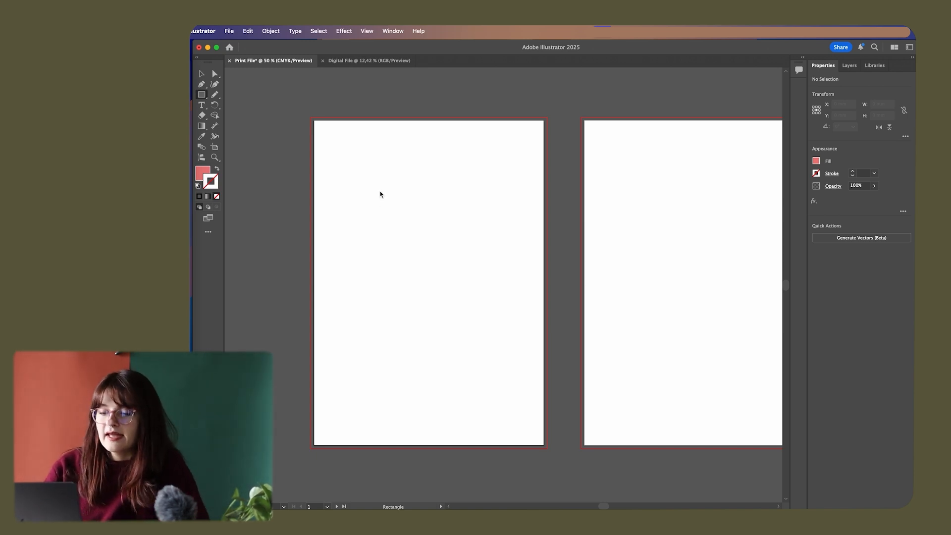
left_click_drag(372, 173, 455, 229)
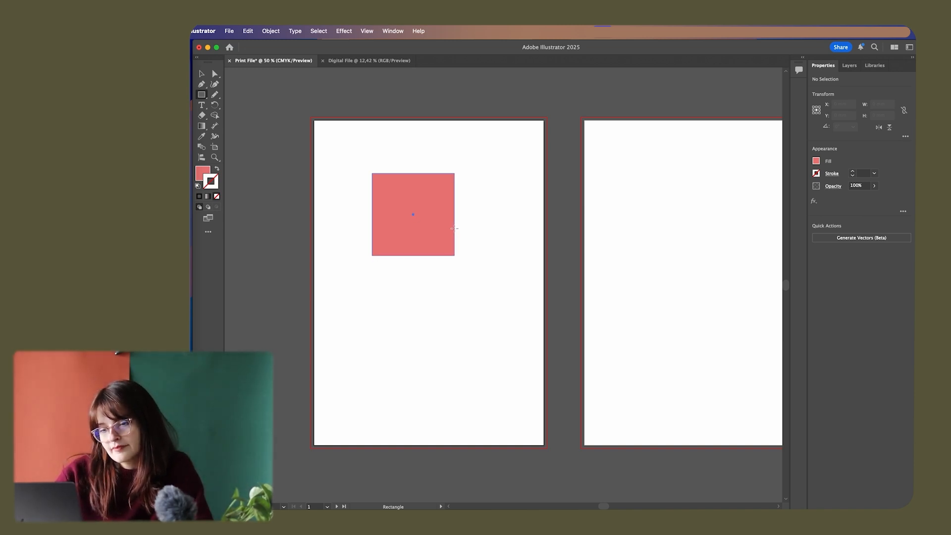
key("v")
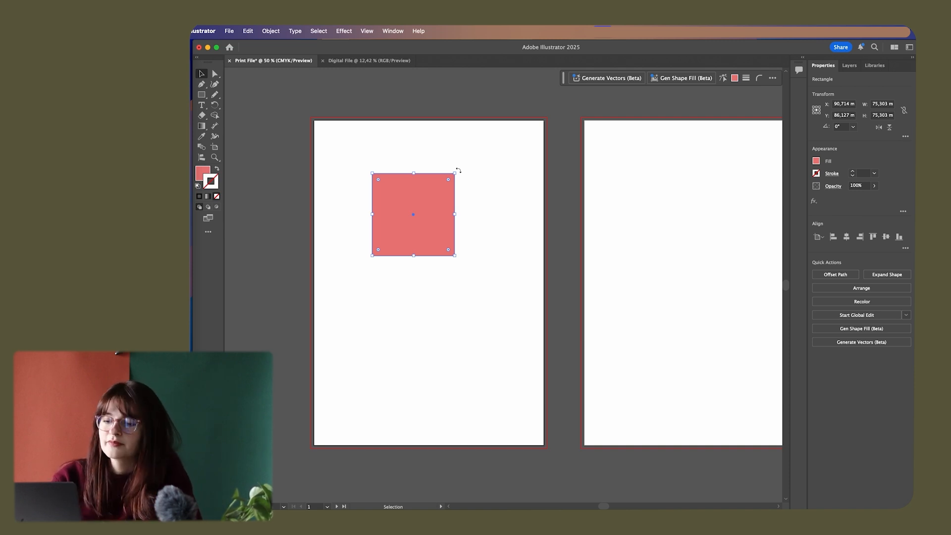
left_click_drag(456, 168, 465, 237)
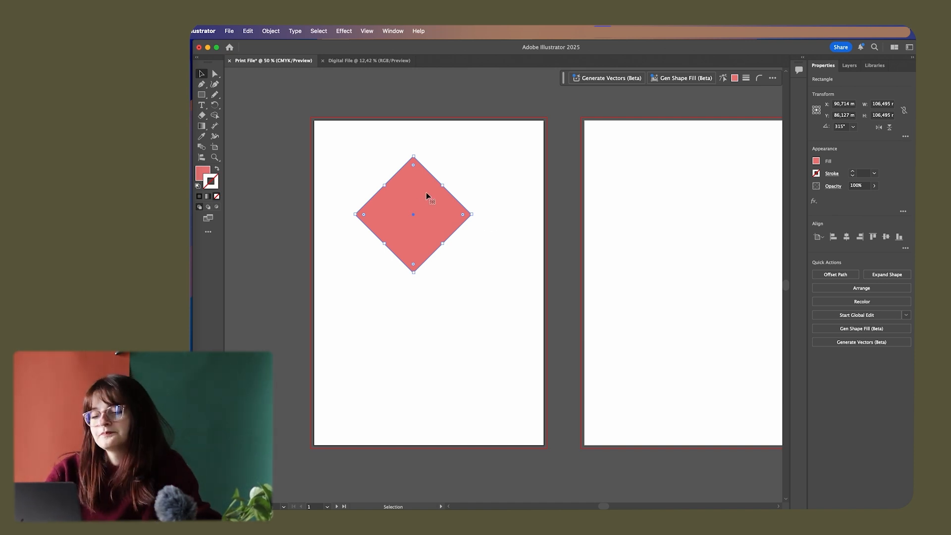
left_click_drag(416, 189, 426, 194)
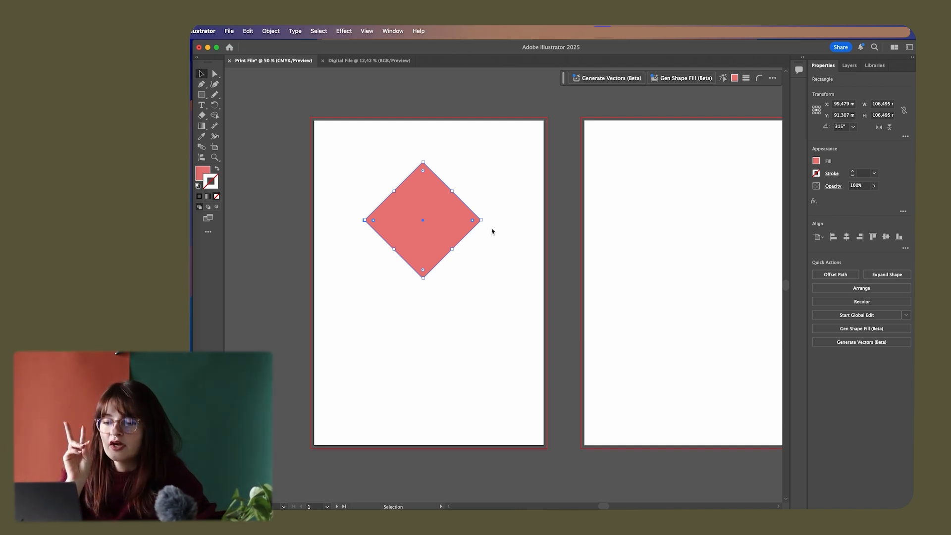
Round only the diamond's two side corners to form a leaf about 57 mm wide, and move it slightly upward
left_click_drag(472, 220, 389, 220)
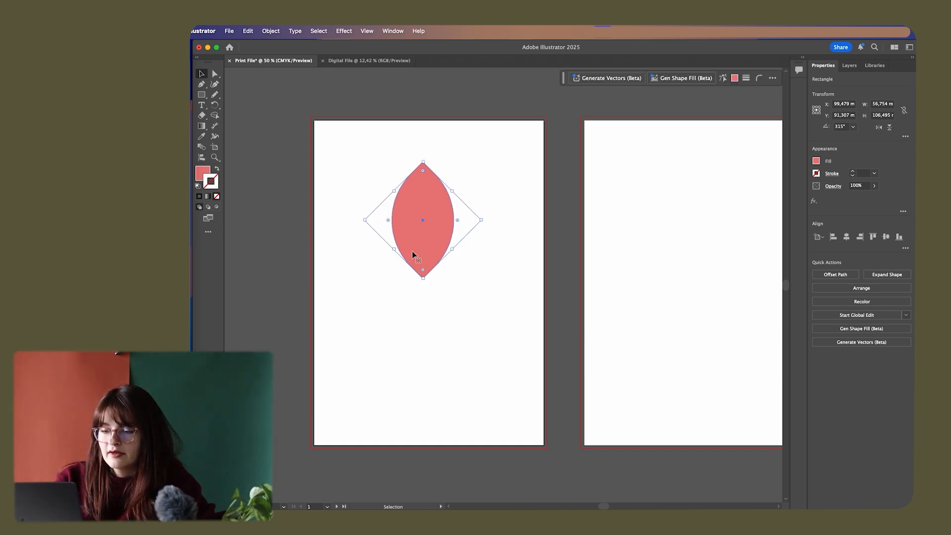
left_click(454, 285)
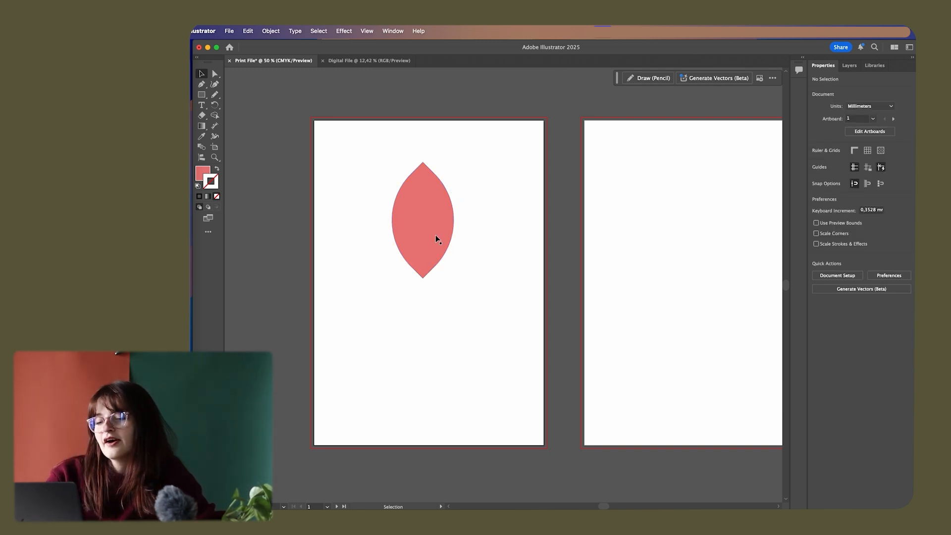
left_click_drag(434, 228, 438, 219)
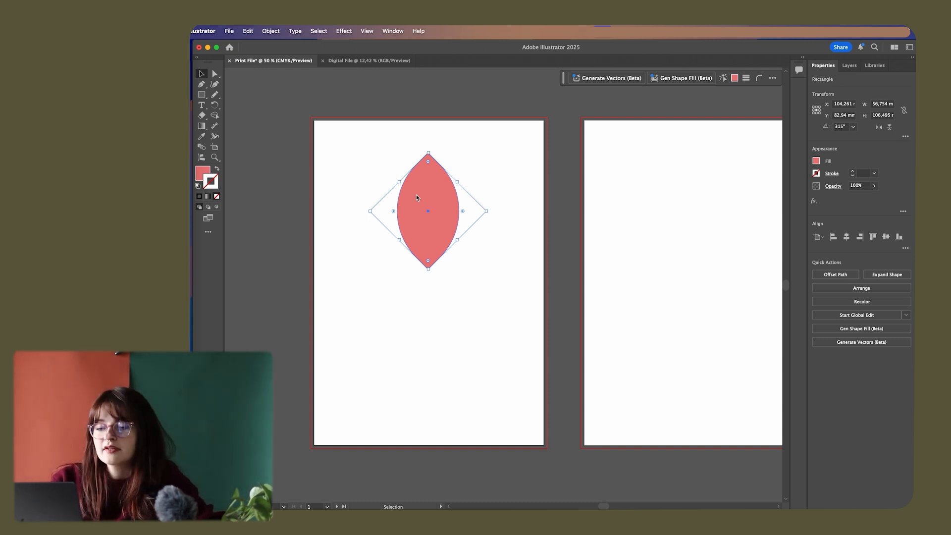
Change the leaf's fill colour to magenta FF2CFF
left_click(204, 172)
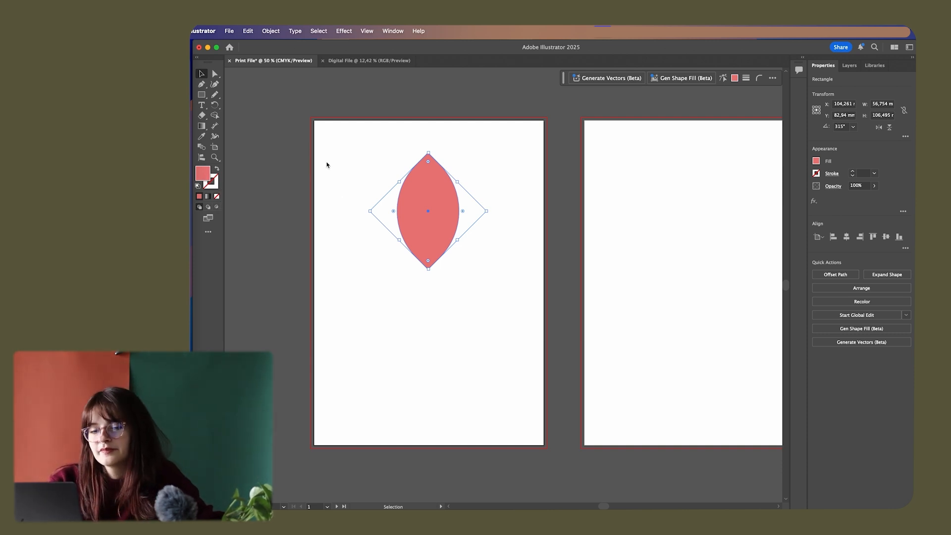
double_click(206, 178)
mouse_move(566, 247)
left_mouse_down()
mouse_move(527, 227)
mouse_move(533, 222)
left_mouse_up()
left_click_drag(569, 248, 570, 243)
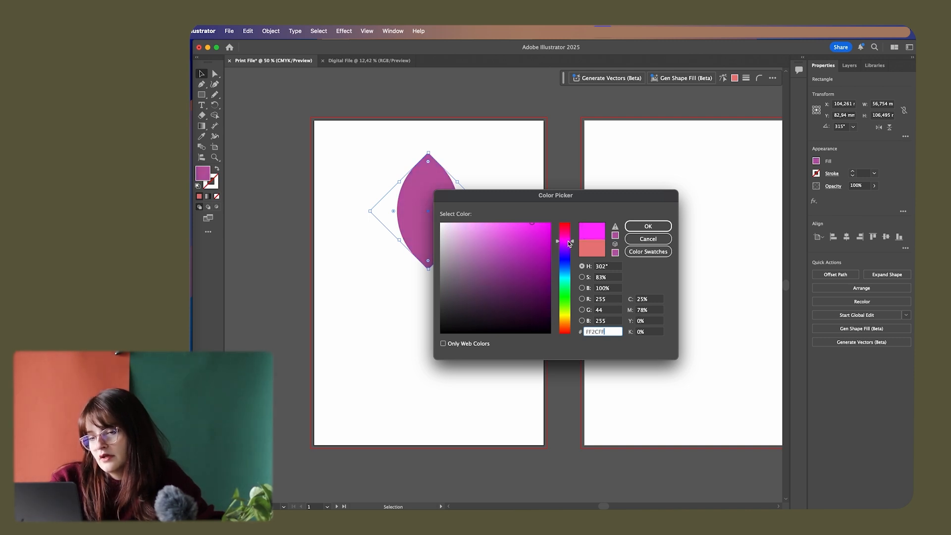
left_click(647, 226)
left_click(337, 241)
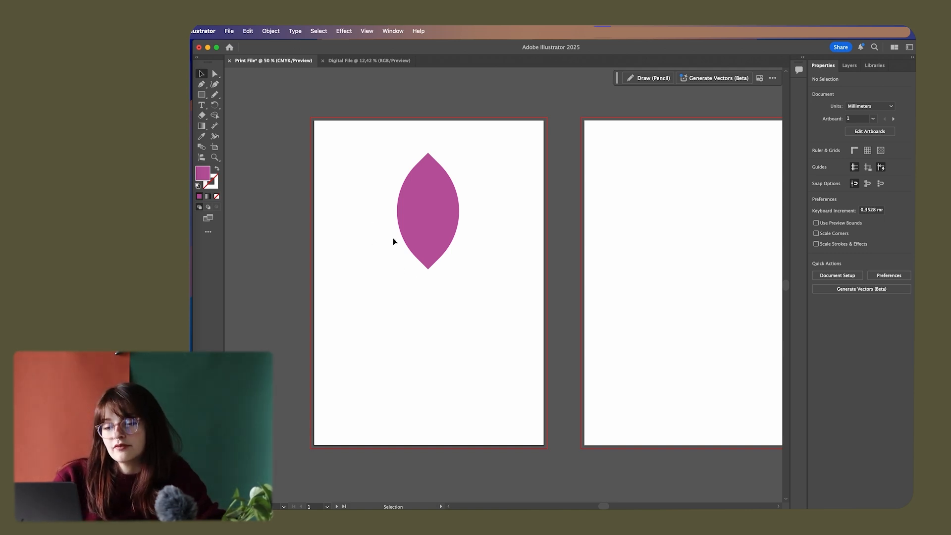
left_click(422, 206)
left_click(379, 273)
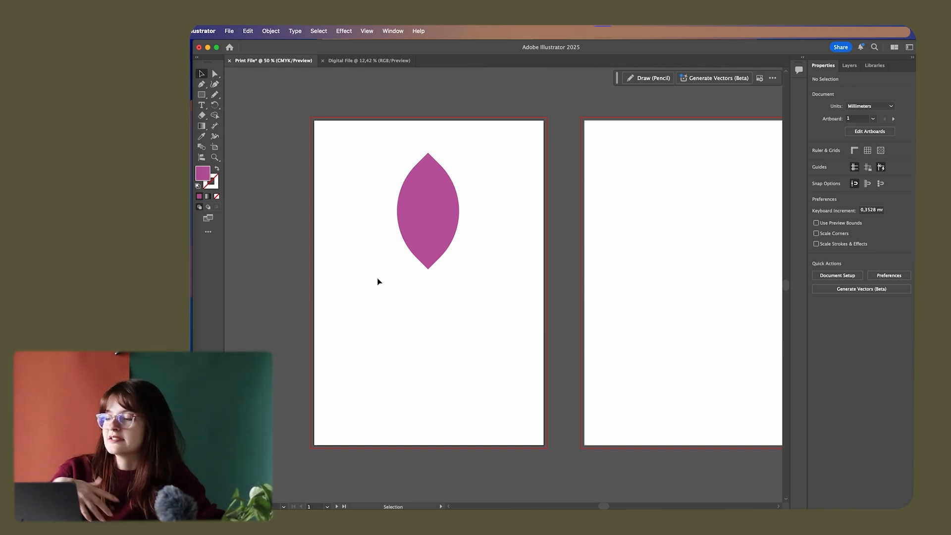
Fill the leaf with the default white-to-black linear gradient and place the gradient settings beside it
left_click(430, 202)
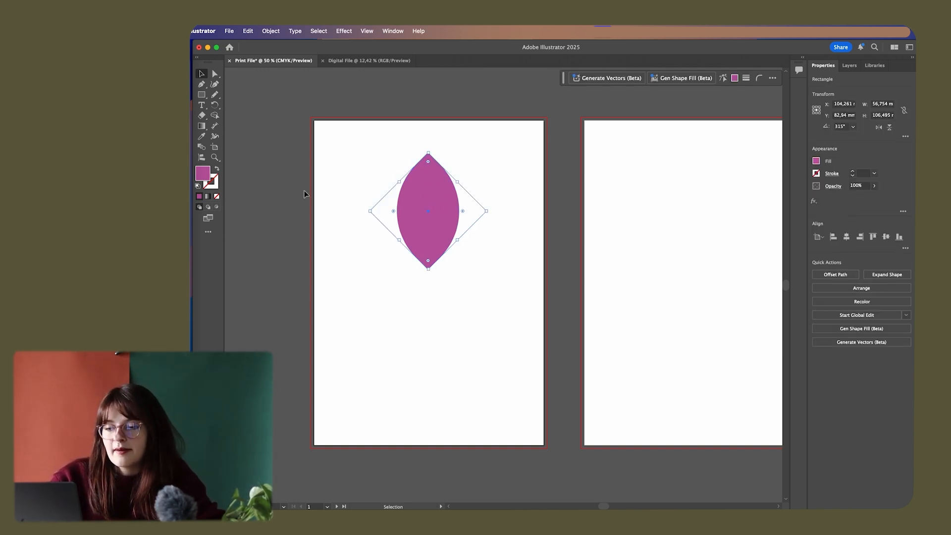
left_click(207, 197)
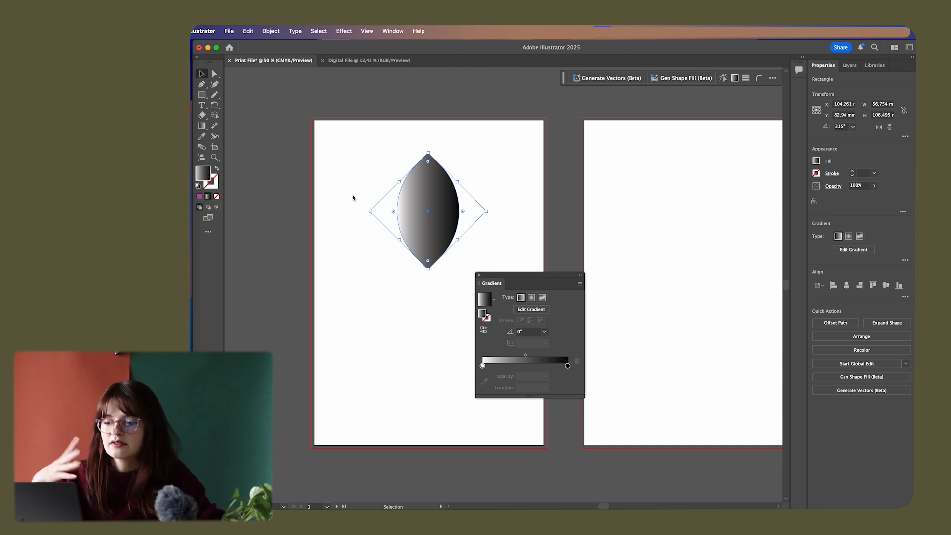
left_click_drag(532, 278, 576, 173)
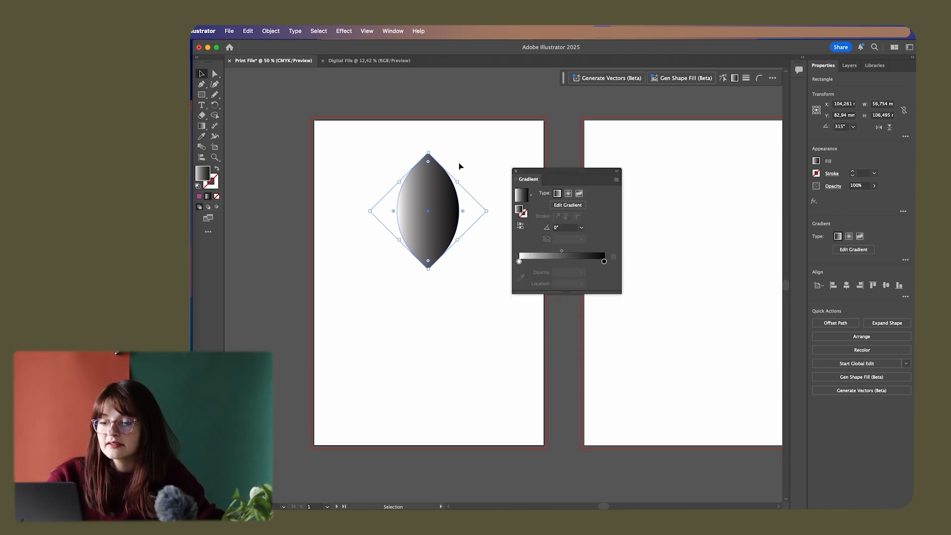
Locate the Gradient panel command among the application's commands by searching for "gradient"
left_click(393, 31)
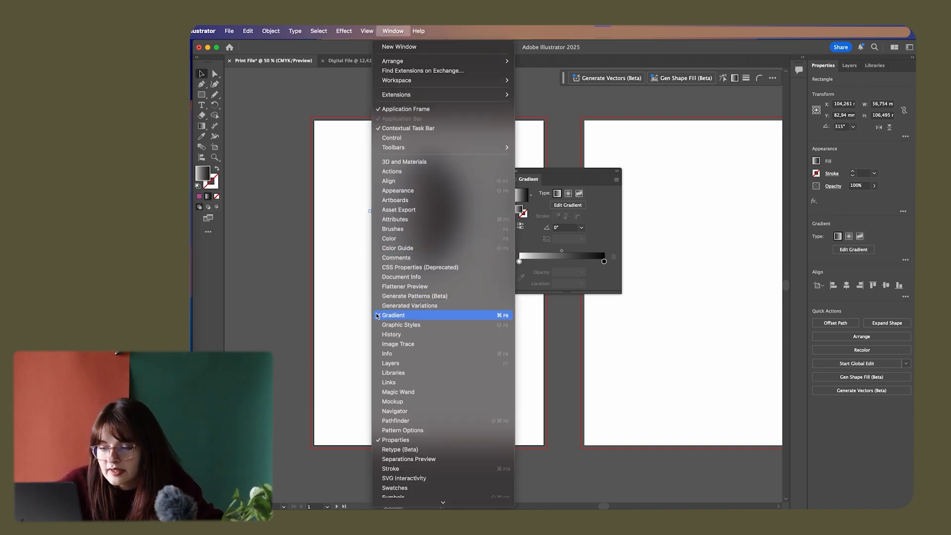
mouse_move(427, 33)
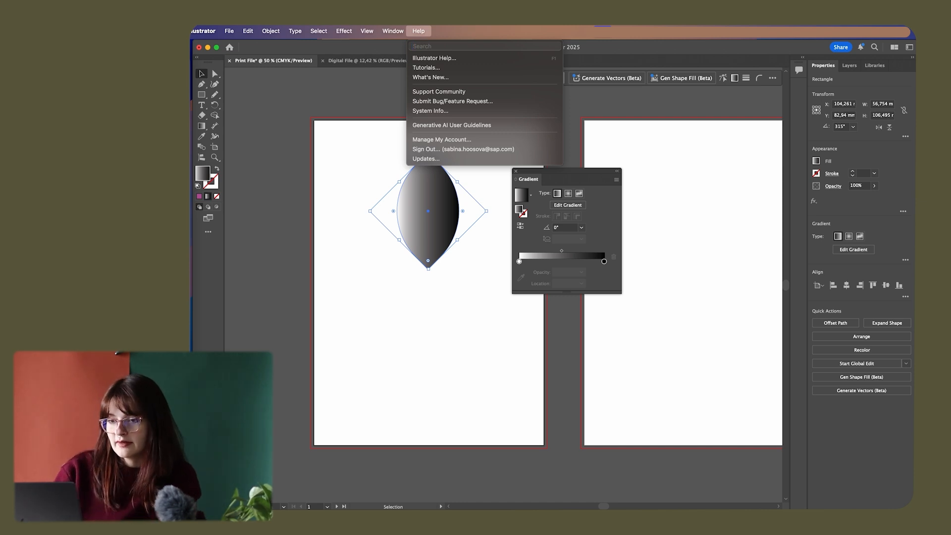
type("gradient")
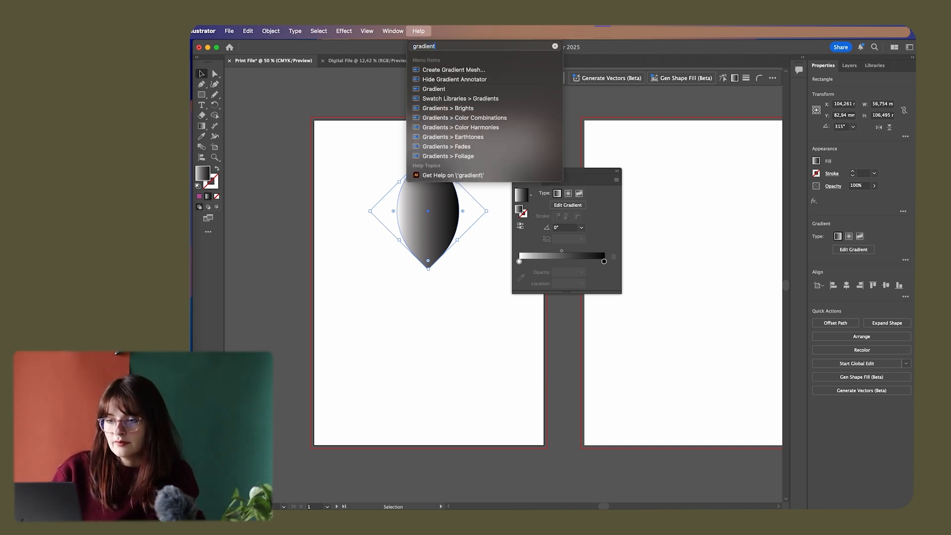
mouse_move(436, 93)
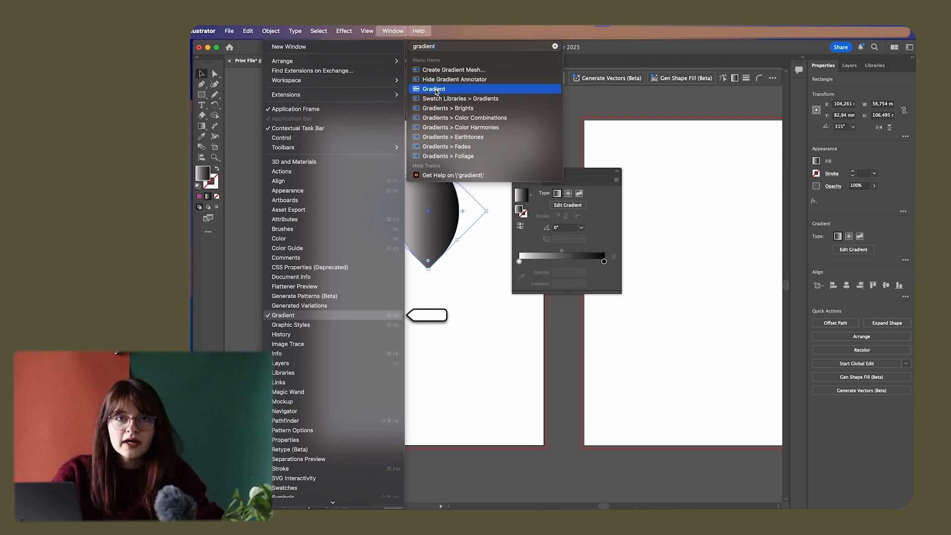
left_click(487, 297)
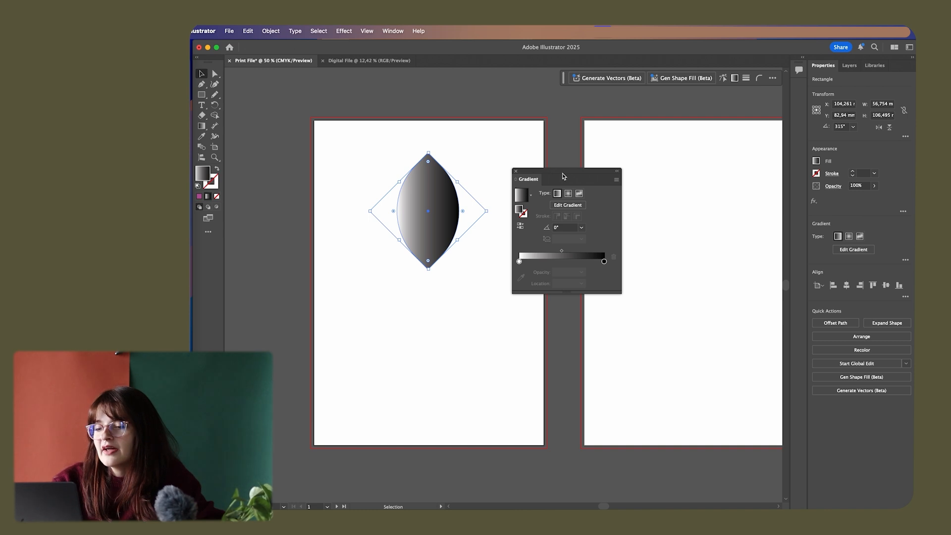
Try the radial and freeform gradient types on the leaf and return it to the linear type
left_click_drag(557, 172, 548, 153)
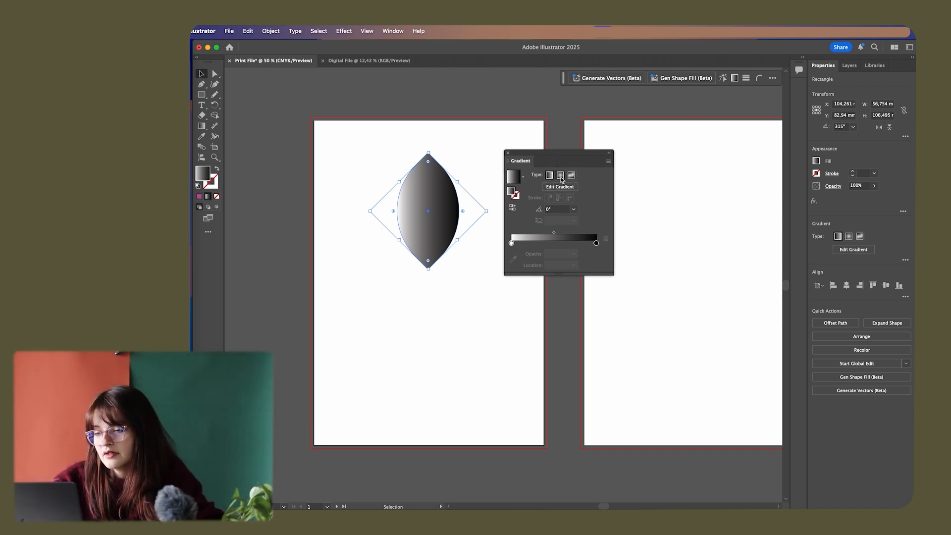
left_click(561, 176)
left_click(572, 176)
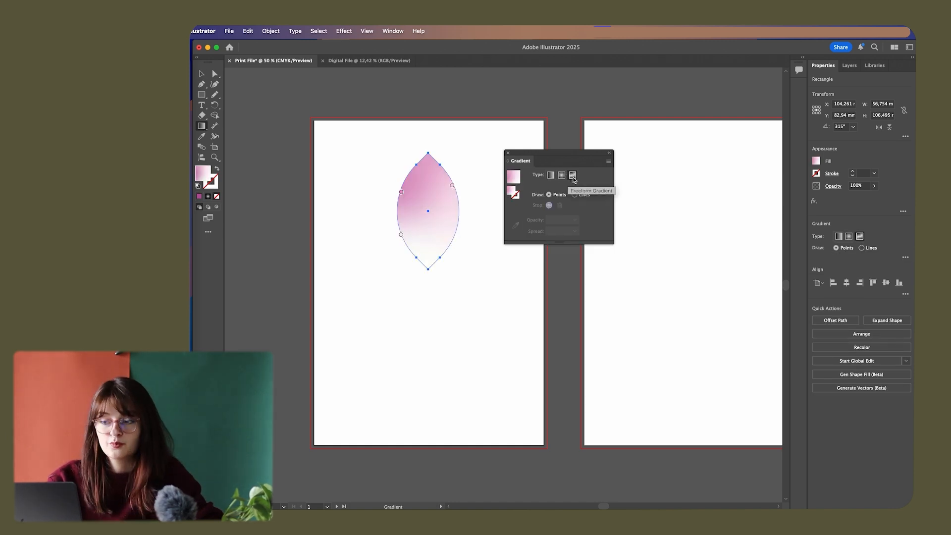
left_click(551, 176)
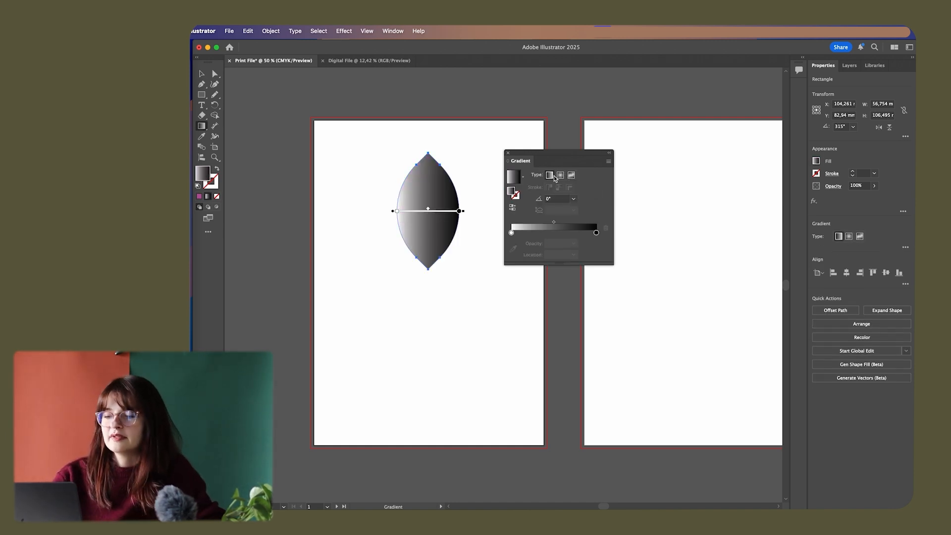
Set the leaf's linear gradient angle to 90° and change the white colour stop to pink
left_click(573, 200)
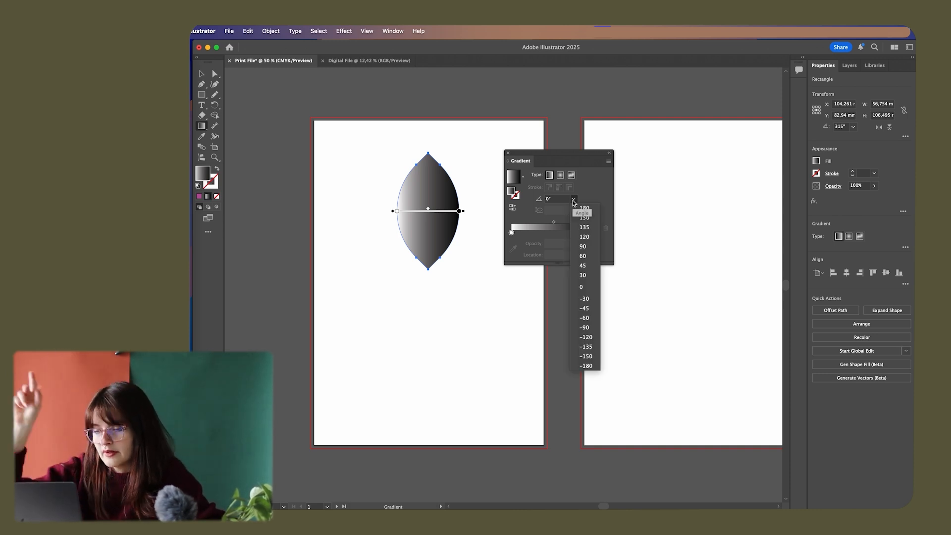
left_click(584, 247)
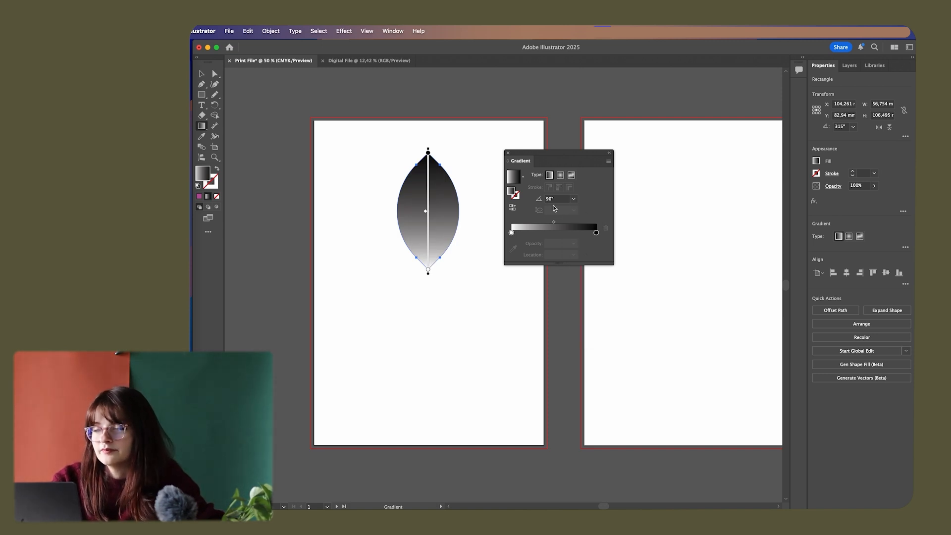
left_click(511, 232)
double_click(511, 232)
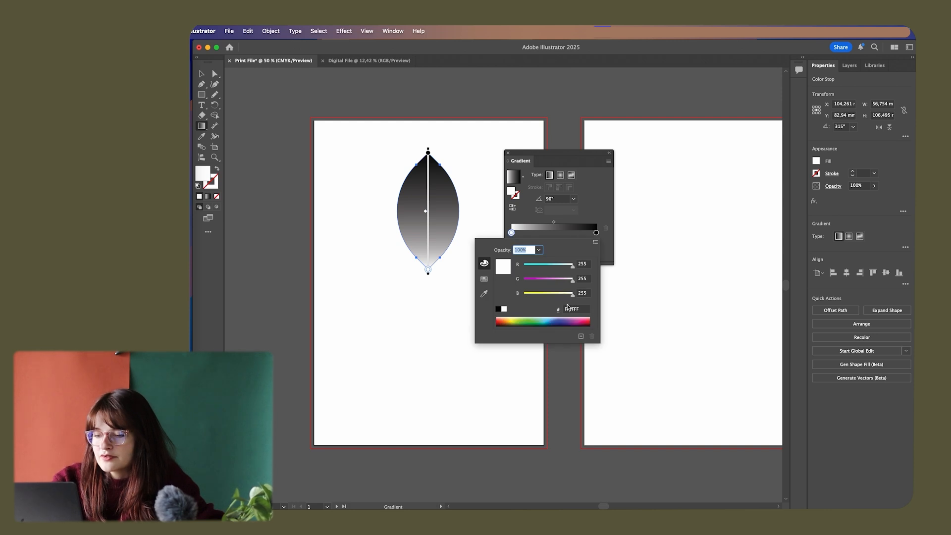
left_click(586, 321)
Change the gradient's black colour stop to purple 783E98
left_click(596, 232)
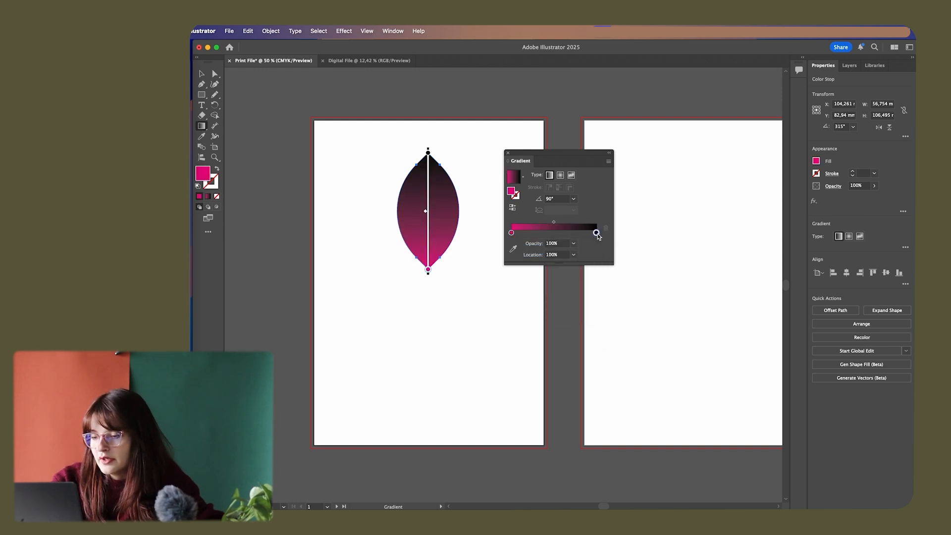
double_click(596, 233)
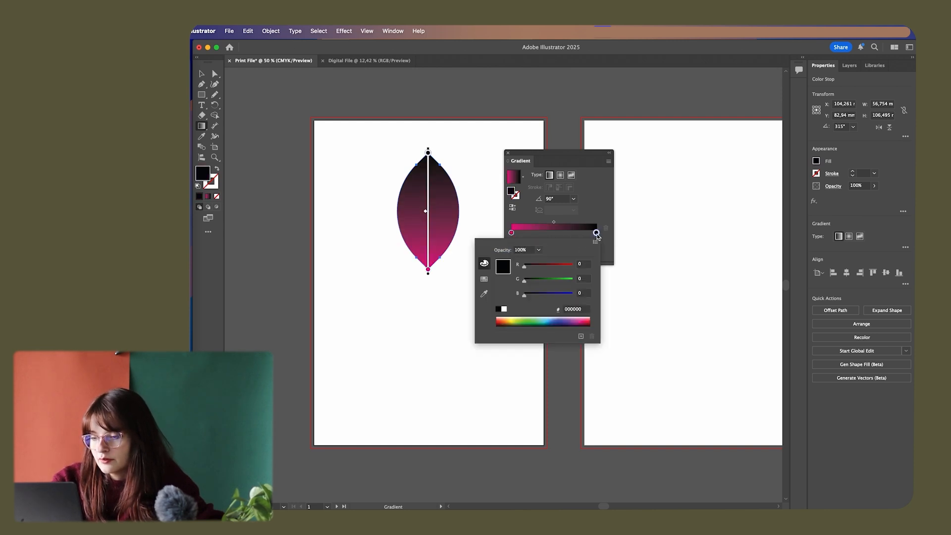
left_click(576, 321)
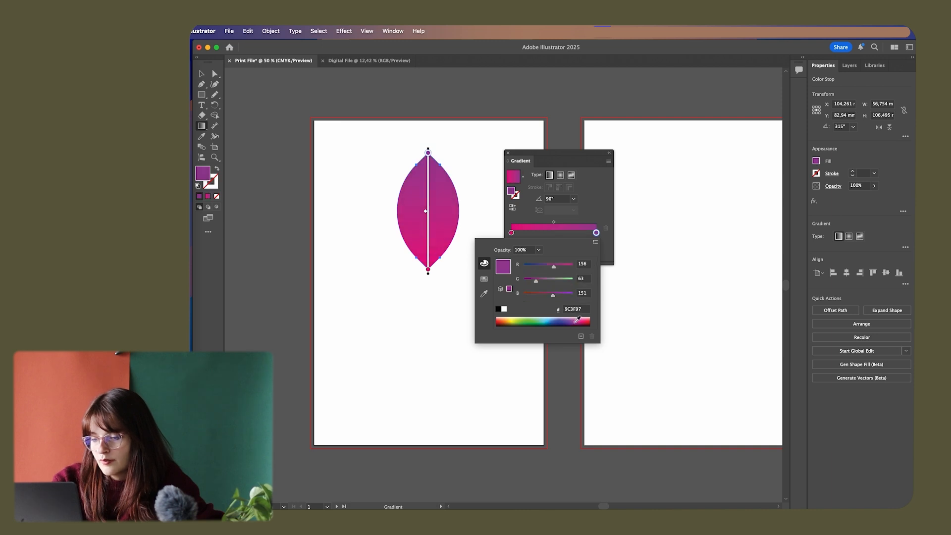
left_click(572, 320)
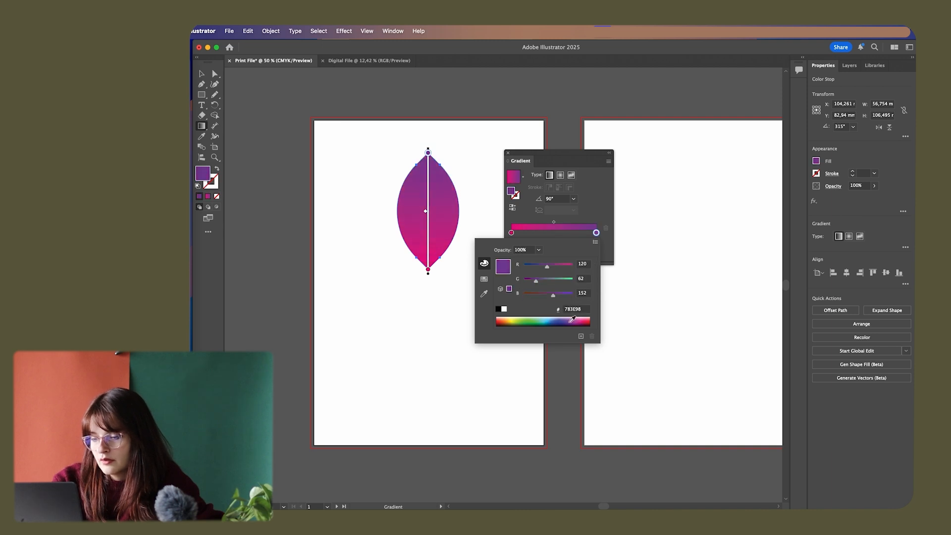
Move the gradient settings away from the leaf over the second artboard, and deselect the leaf with the Selection tool
left_click(608, 156)
left_click_drag(582, 156, 718, 119)
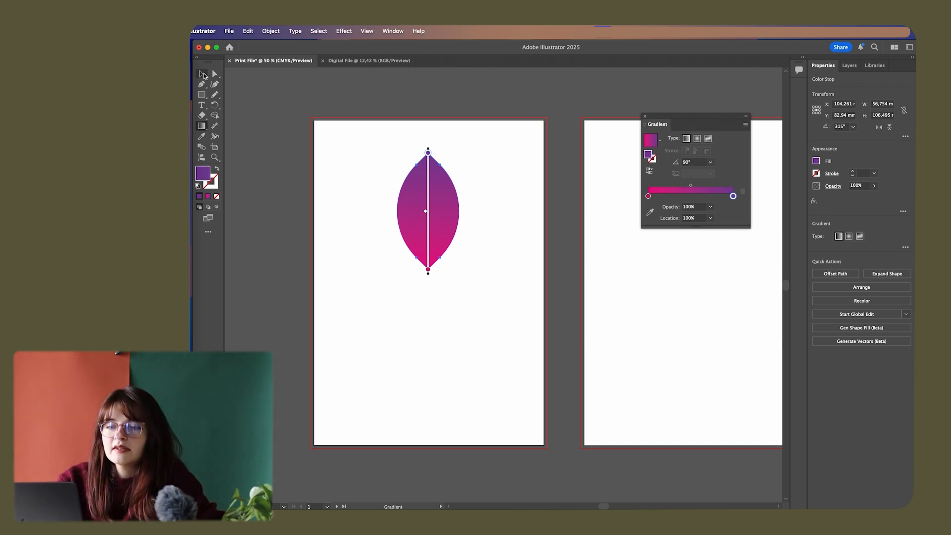
left_click(202, 74)
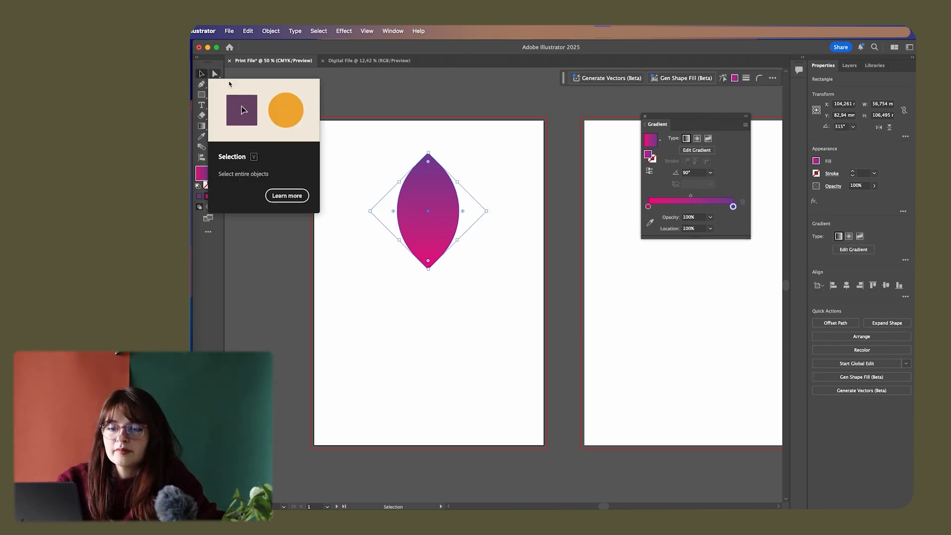
left_click(333, 186)
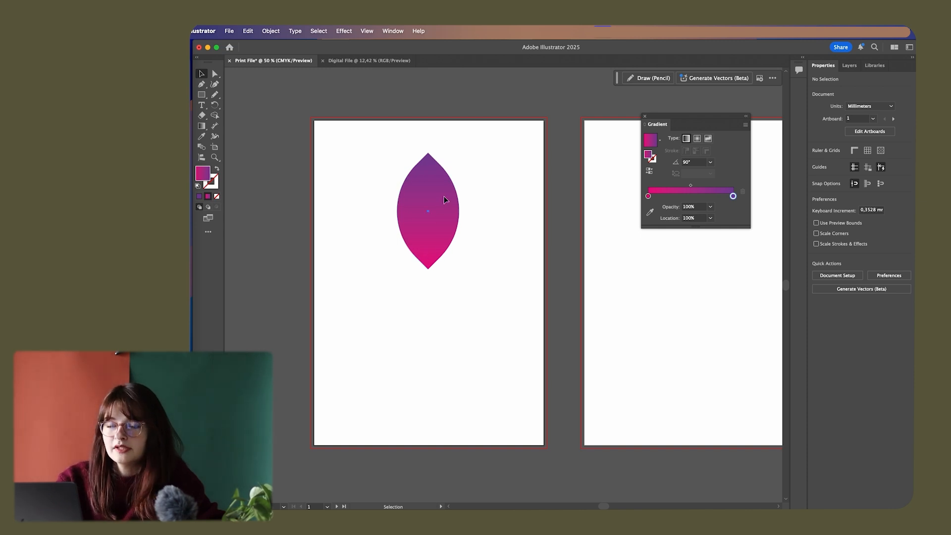
Move the leaf slightly upwards and scale it down proportionally to about 37.65 by 87.39 mm
left_click_drag(443, 197, 448, 196)
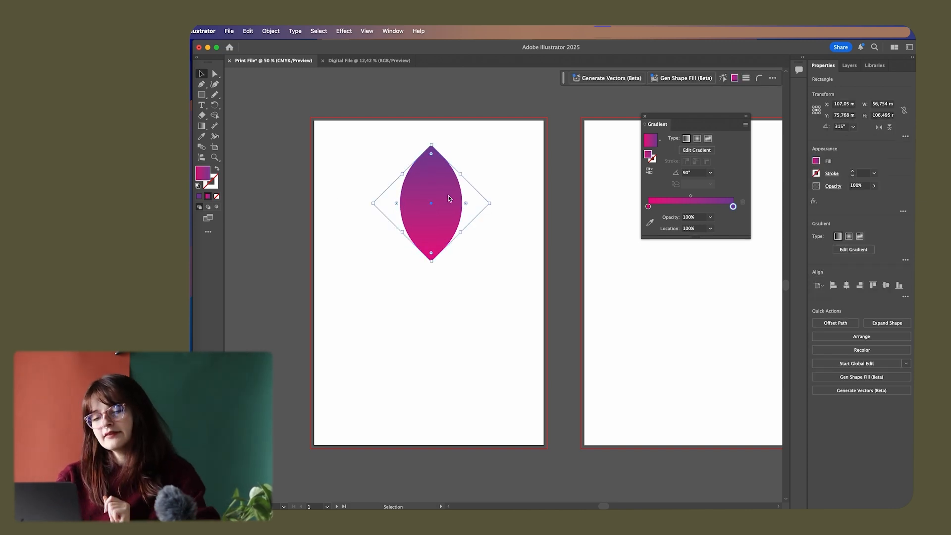
left_click_drag(492, 203, 468, 202)
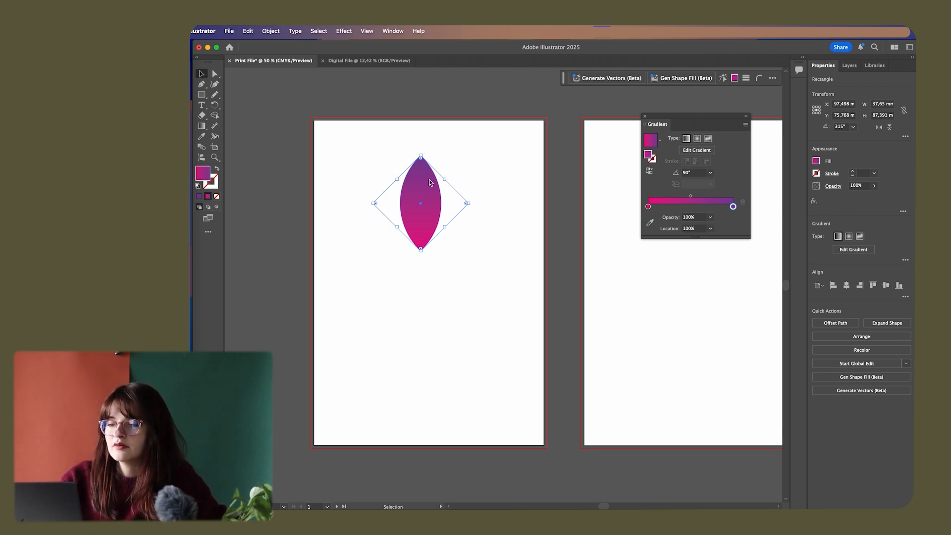
Check the corner and stroke scaling options in the general preferences and leave without changes
left_click(210, 32)
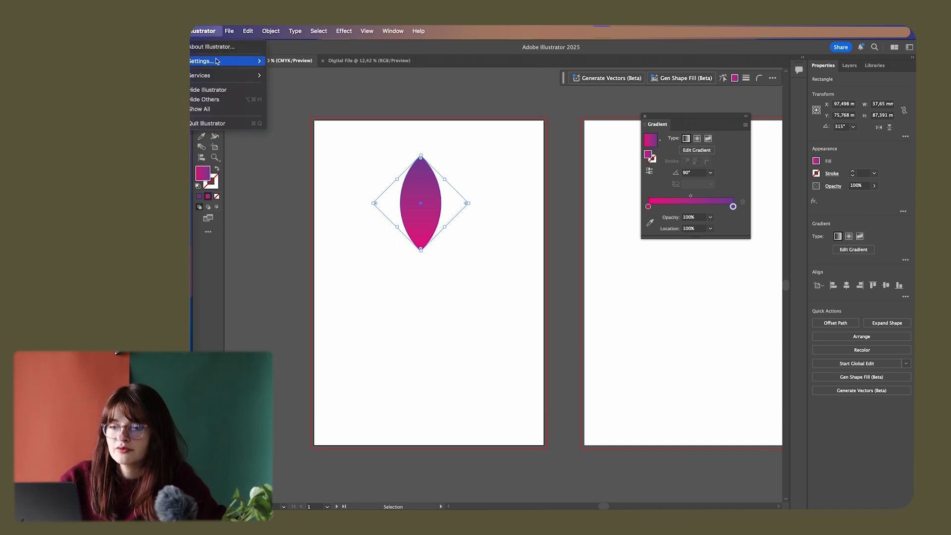
mouse_move(216, 61)
left_click(285, 61)
left_click_drag(529, 132, 512, 101)
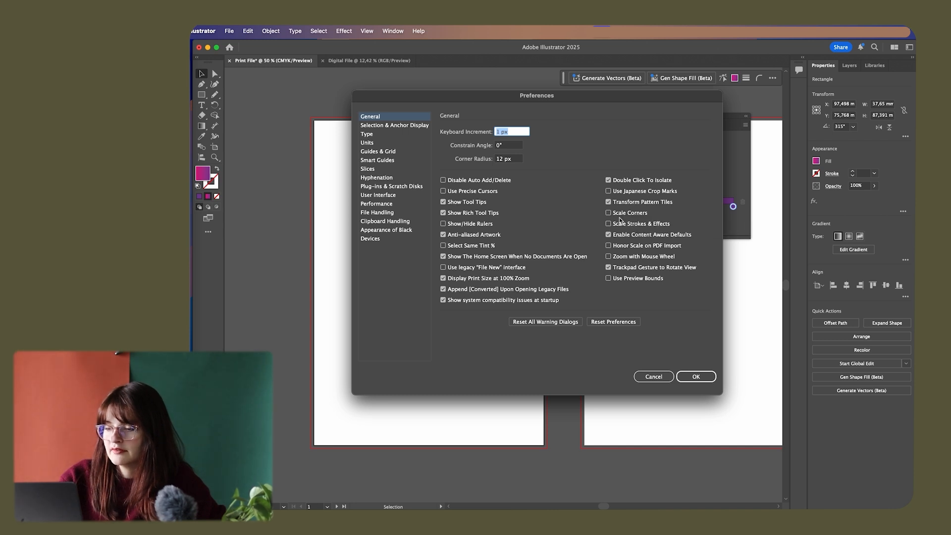
left_click(661, 378)
Nudge the leaf slightly upwards and place a duplicate straight below it with a small gap, then deselect
left_click(474, 240)
left_click(417, 197)
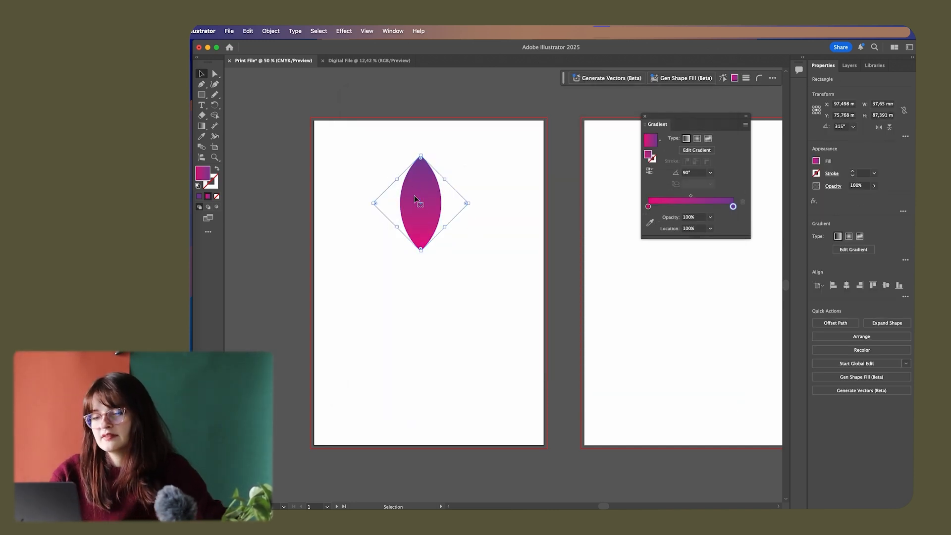
left_click_drag(424, 182, 428, 176)
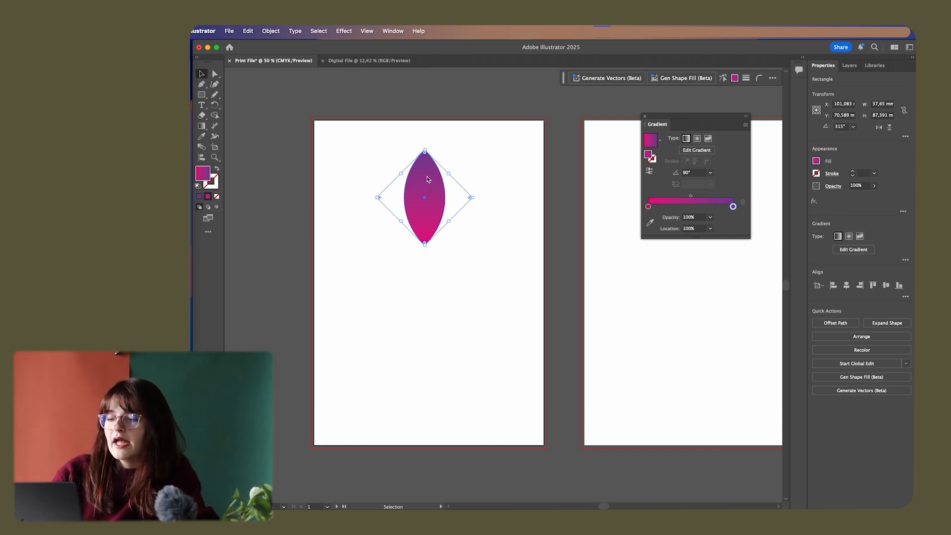
left_click_drag(427, 183, 402, 287)
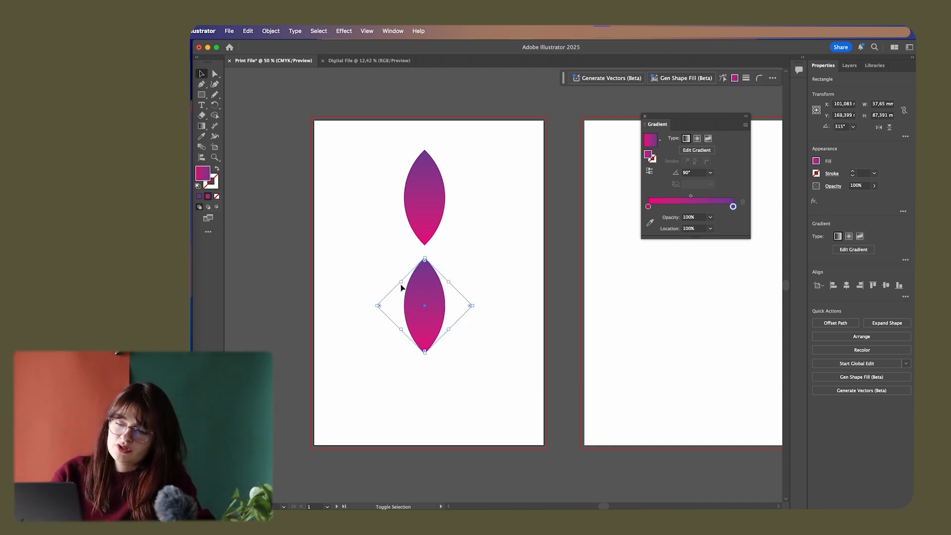
left_click(488, 276)
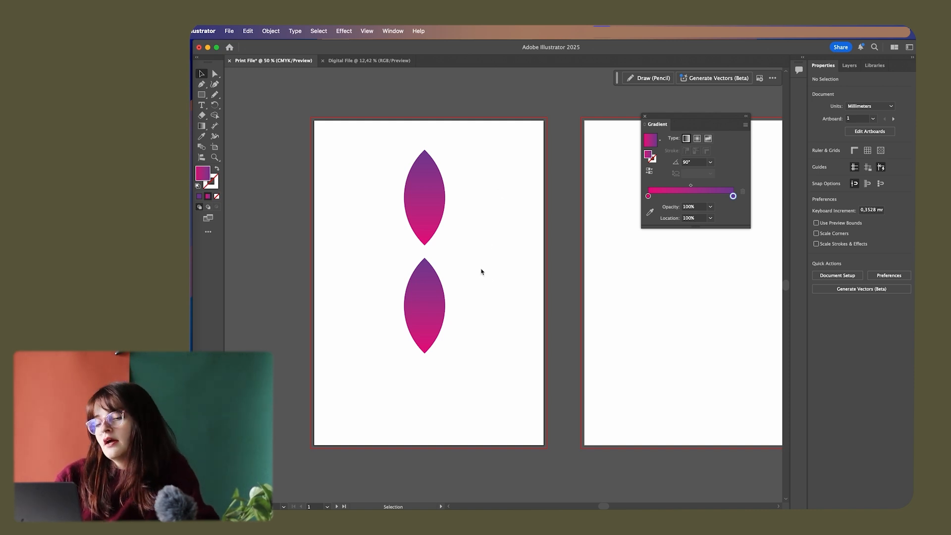
Turn the lower leaf upside down in place so its pink tip faces the upper leaf
left_click(442, 315)
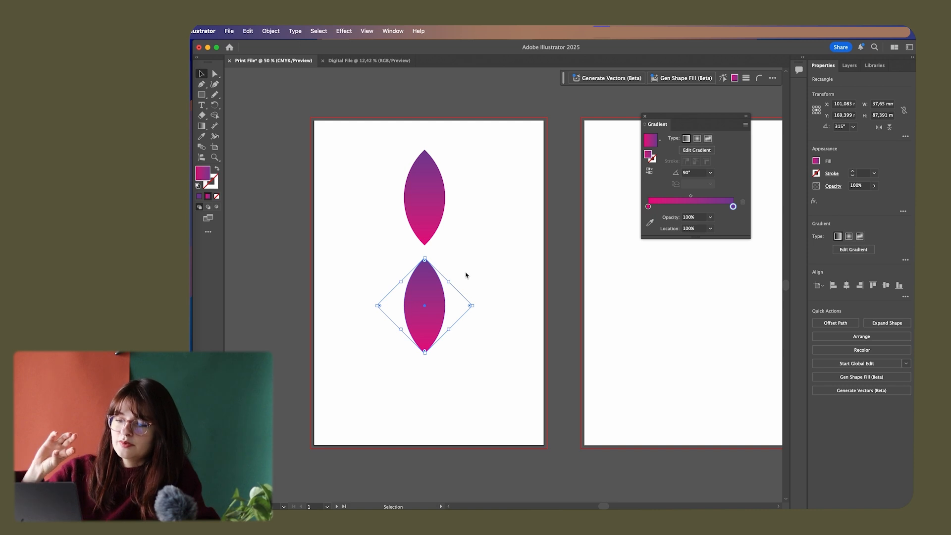
left_click_drag(437, 259, 435, 357)
left_click(406, 383)
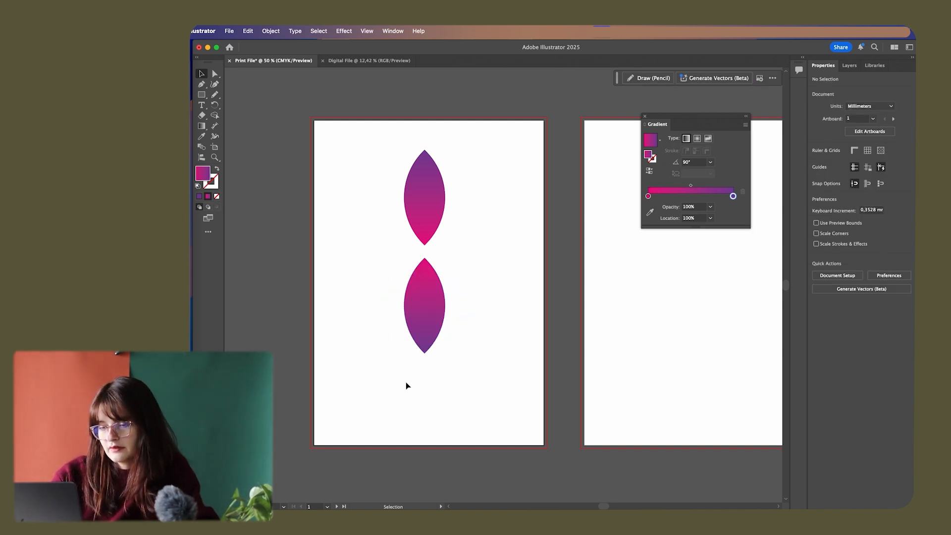
Select both leaves together and group them
left_click(436, 315)
left_click(420, 223, "shift")
left_click(385, 182)
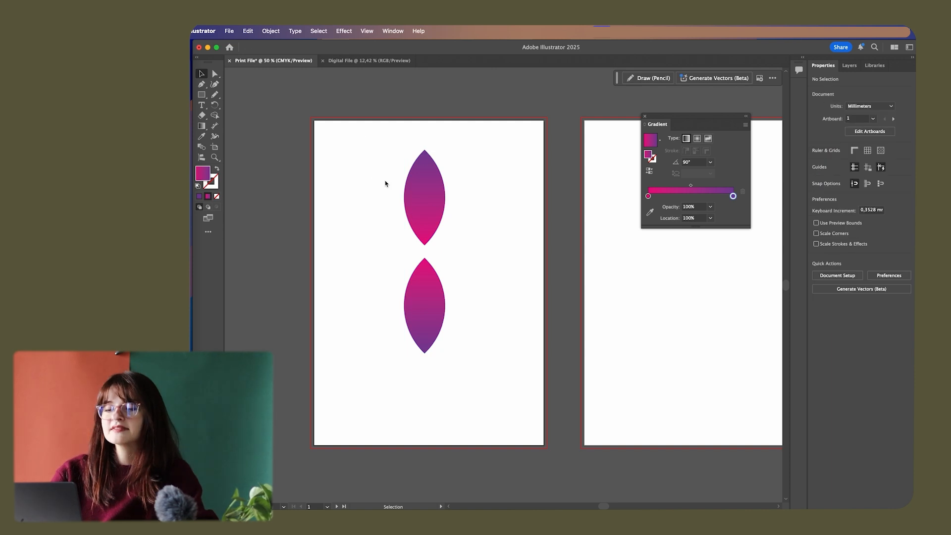
left_click(424, 184)
left_click(438, 297, "shift")
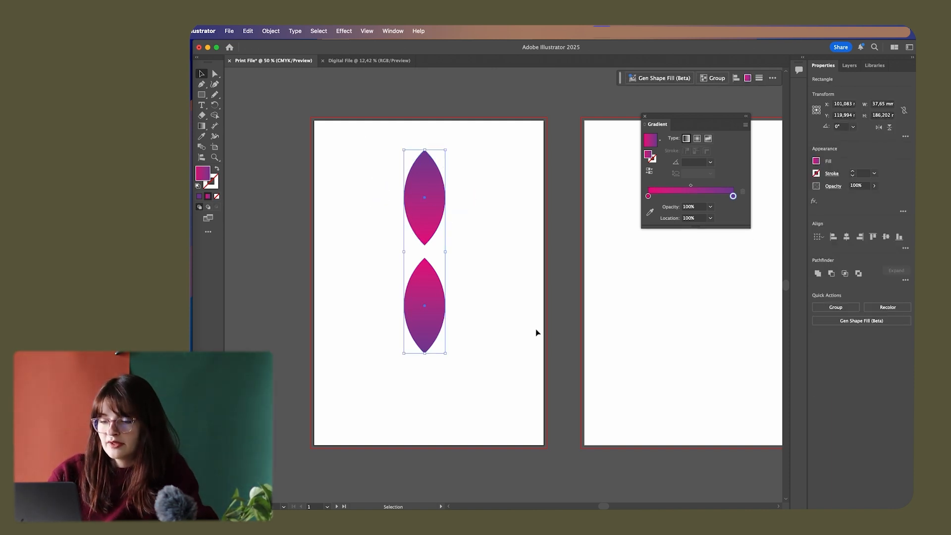
left_click(482, 338)
left_click_drag(424, 186, 347, 137)
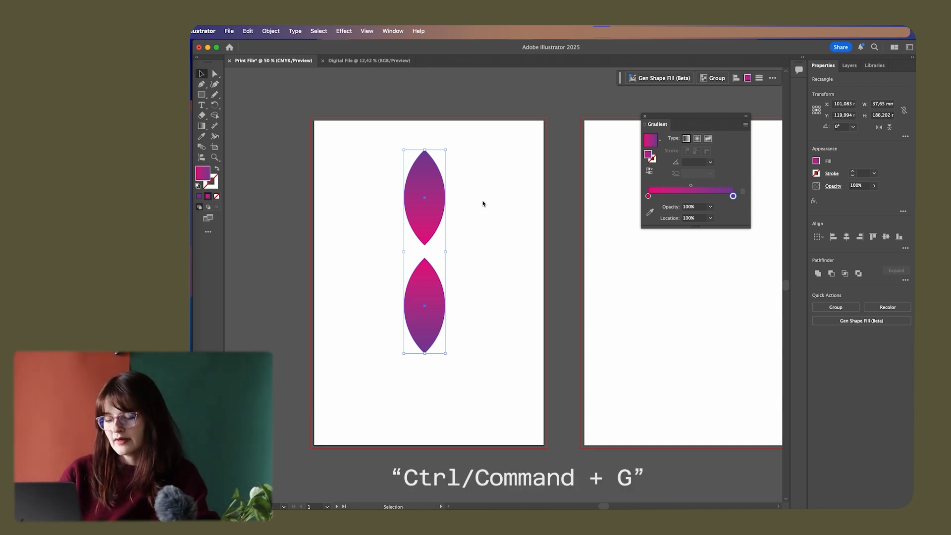
key("super+g")
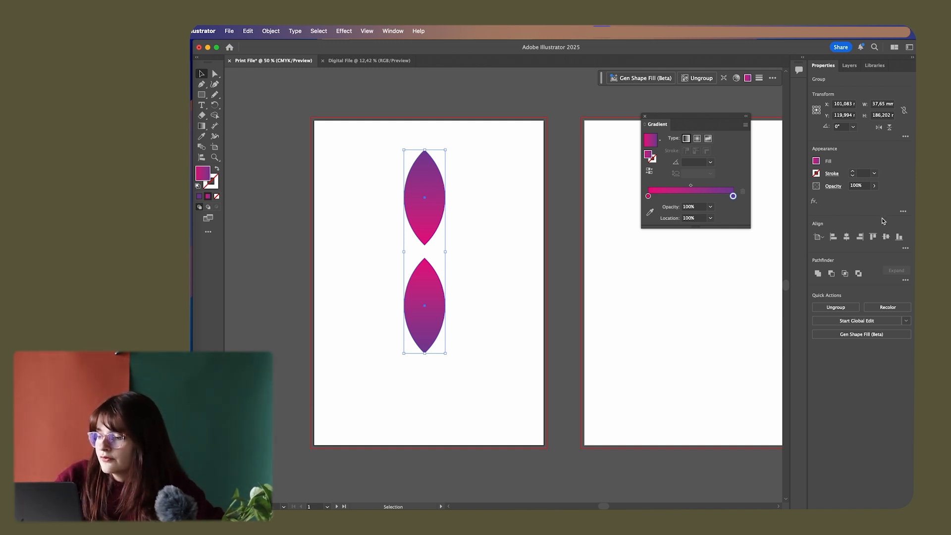
Centre the leaf group horizontally and vertically on the artboard, keeping the alignment reference set to Align to Artboard
left_click(846, 238)
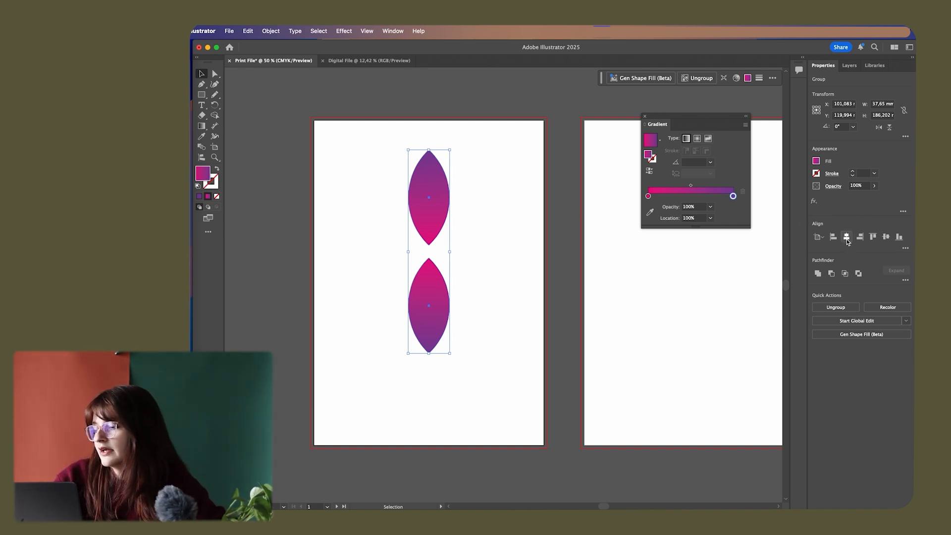
left_click(885, 237)
left_click(823, 240)
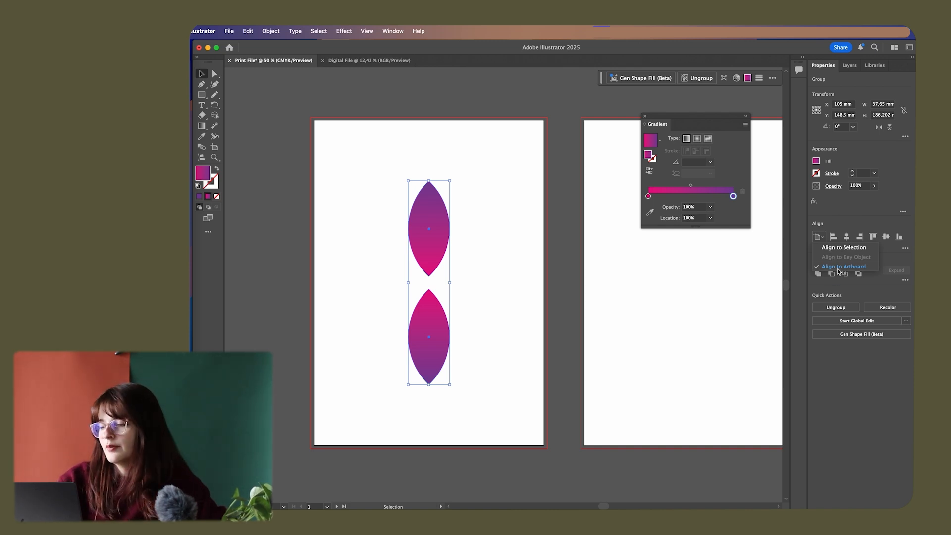
left_click(797, 275)
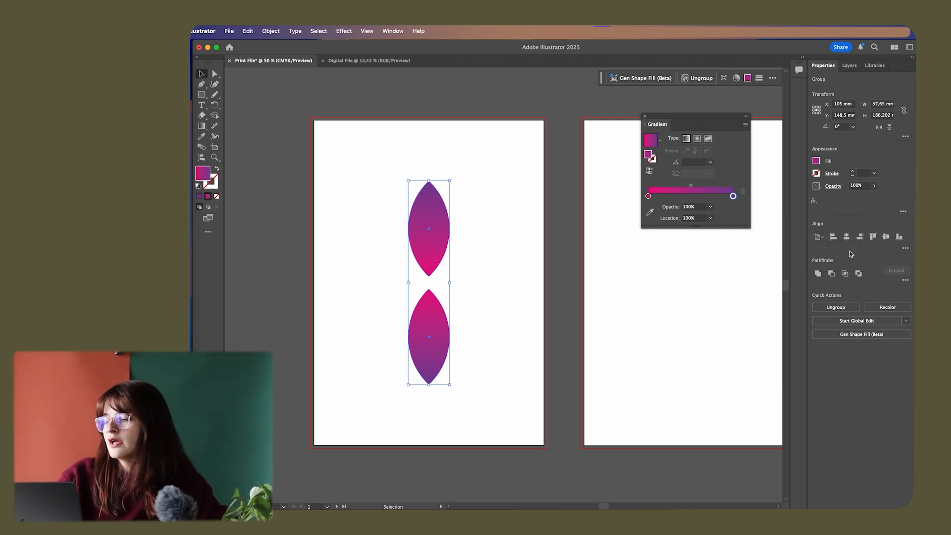
left_click(505, 257)
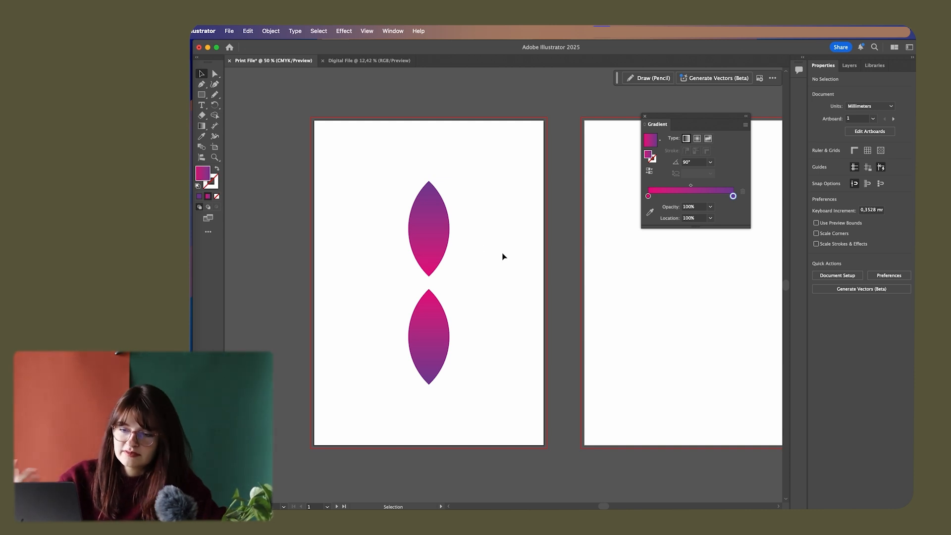
Select the grouped pair of leaves and make a copy of it rotated by 350°
left_click_drag(349, 373, 348, 374)
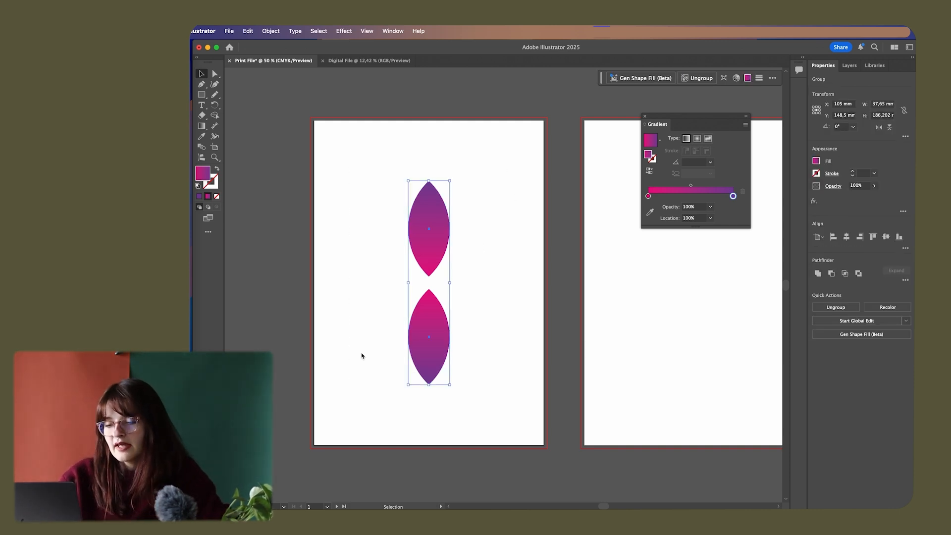
right_click(430, 210)
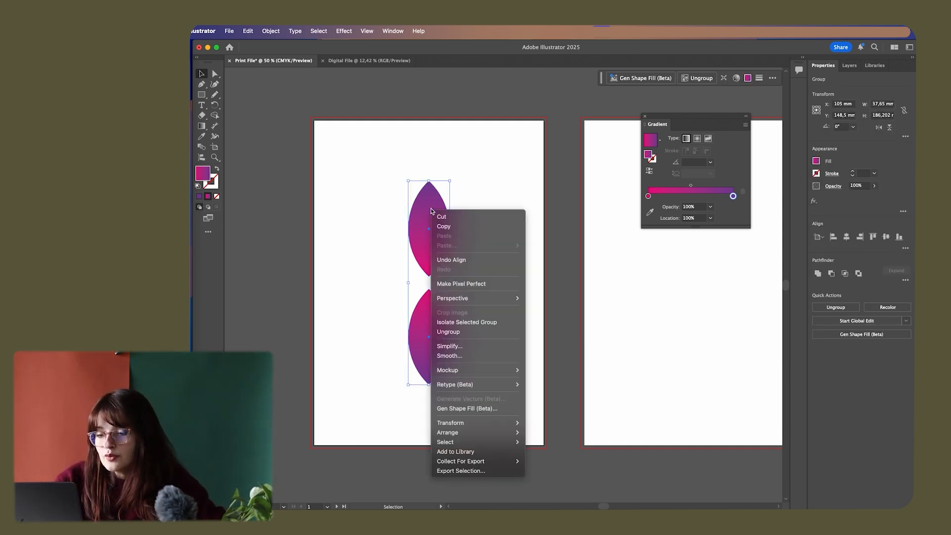
right_click(442, 199)
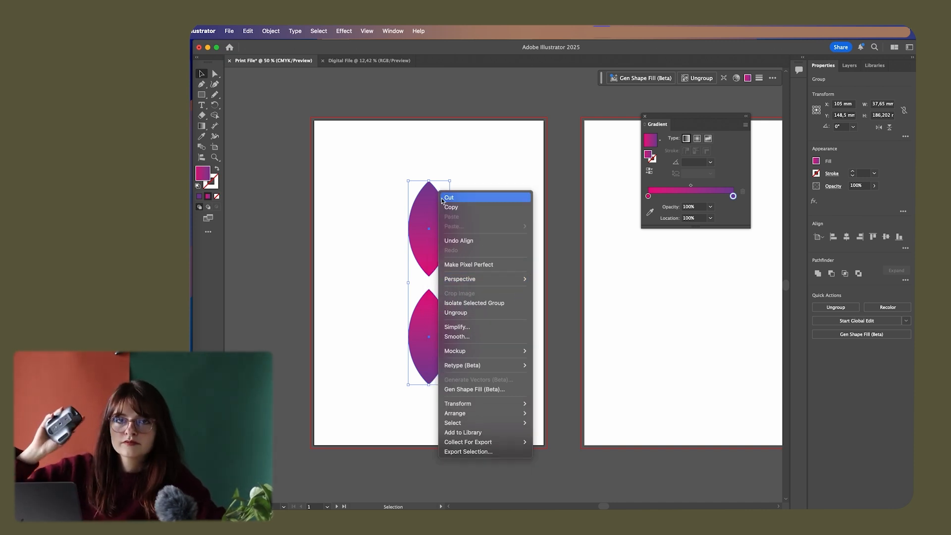
right_click(431, 213)
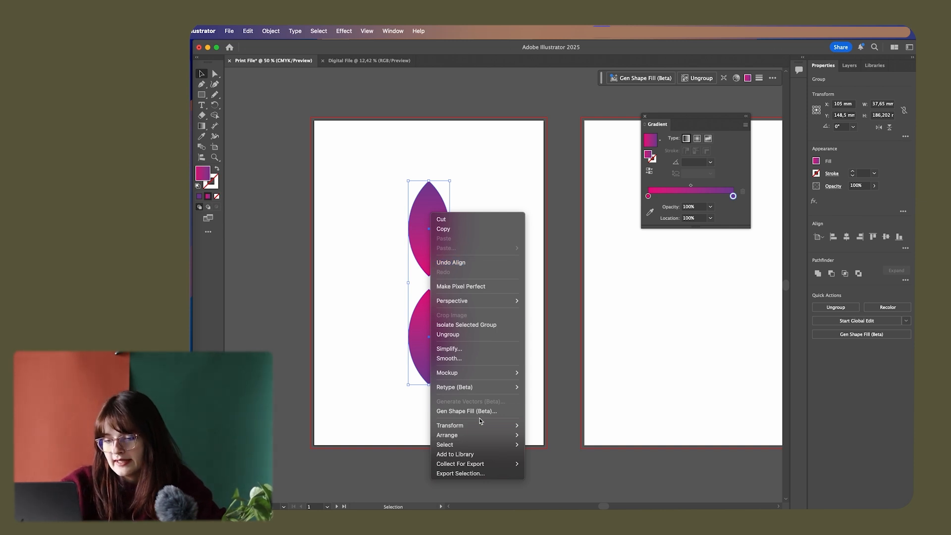
mouse_move(482, 426)
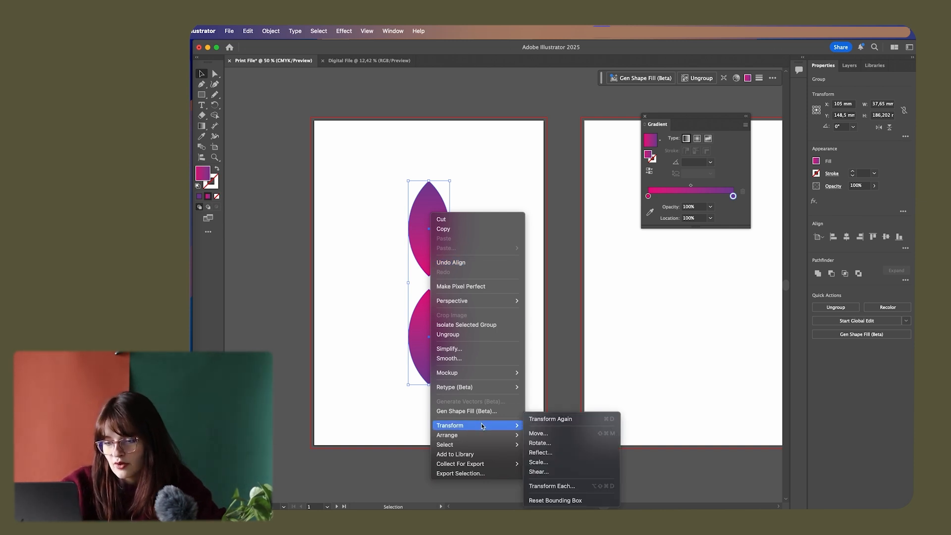
left_click(555, 447)
left_click_drag(616, 197, 553, 184)
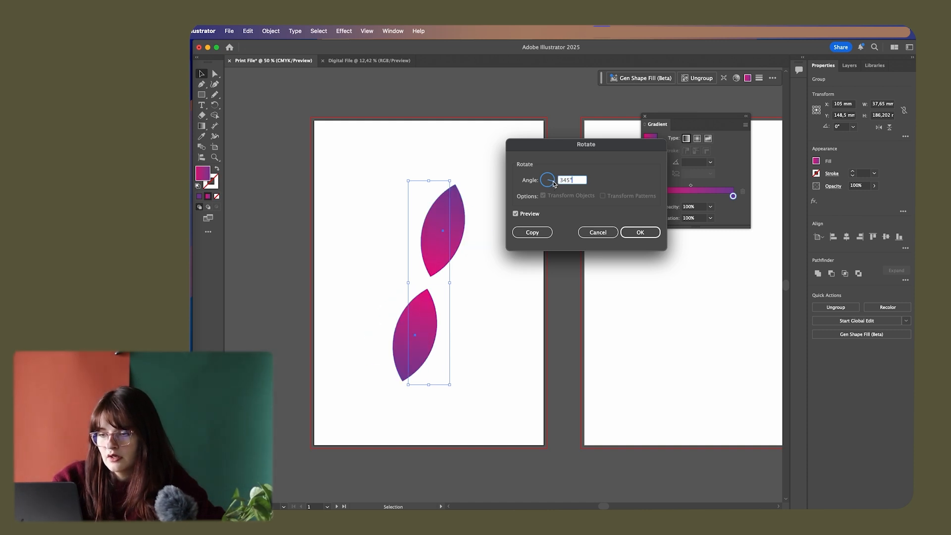
double_click(565, 180)
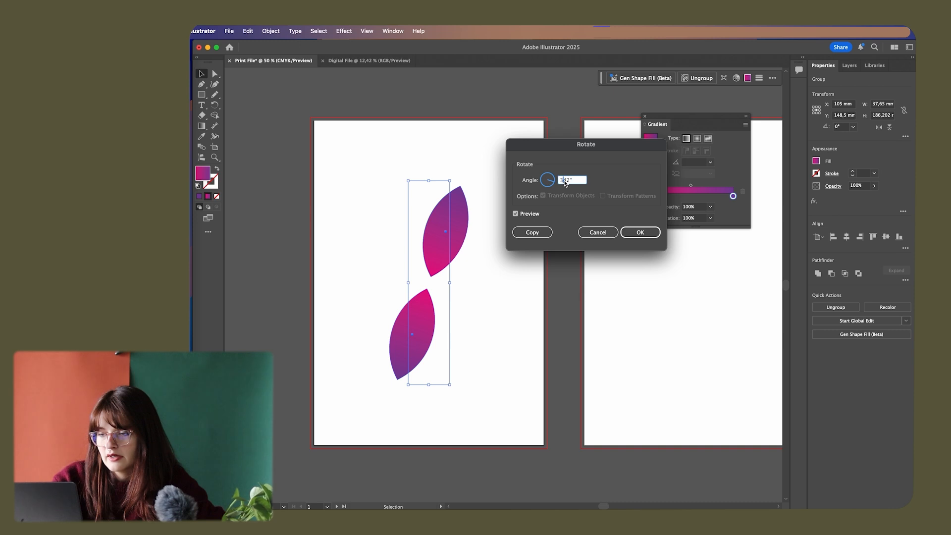
type("350")
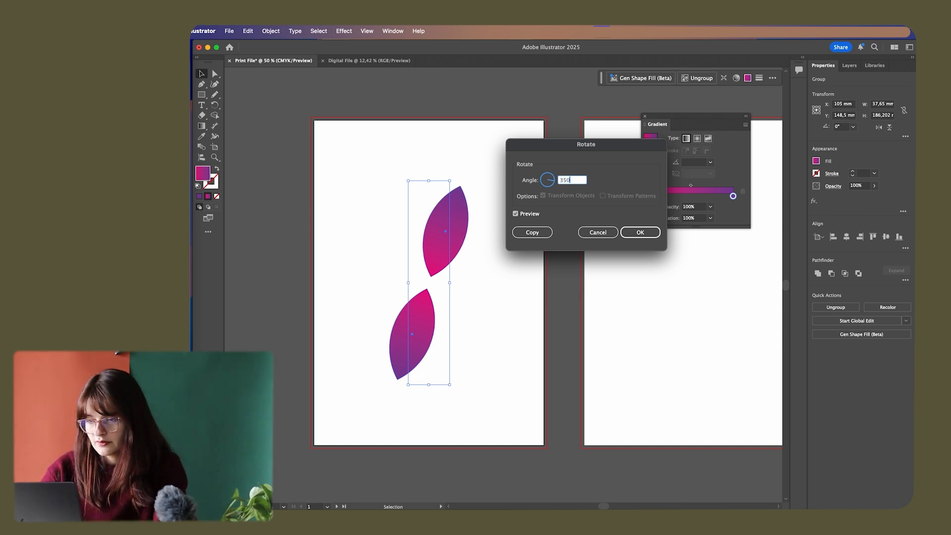
left_click(542, 236)
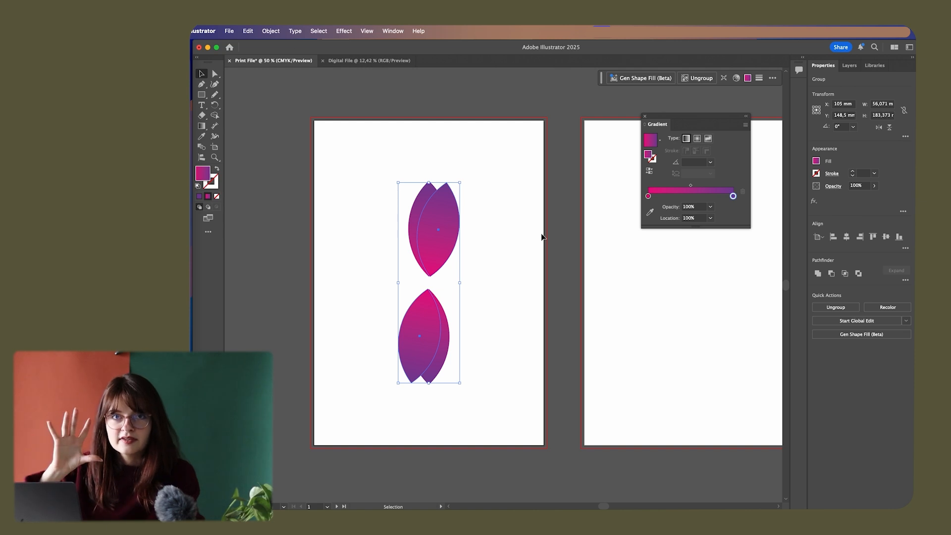
Repeat the rotated copy of the leaf group until the leaves form a full circle, and deselect everything
key("a")
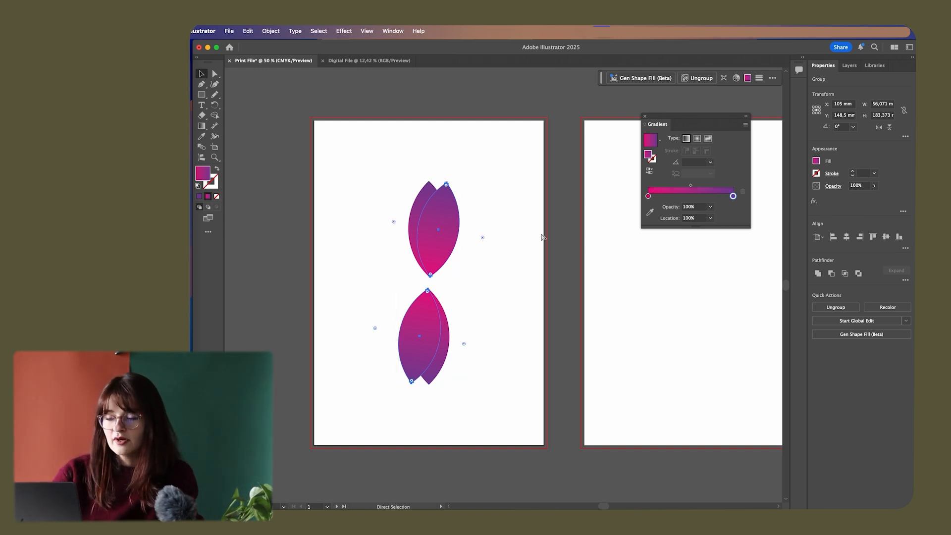
key("super+d")
key("super+d")
key("super+d")
key("super+d")
key("super+d")
key("super+d")
key("super+d")
key("super+d")
key("super+d")
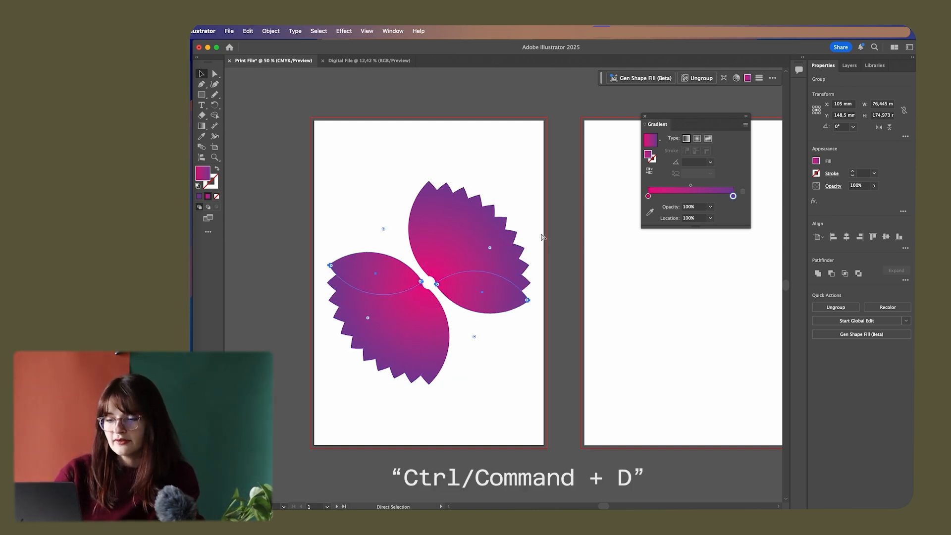
key("super+d")
key("super+d")
key("super+d")
key("super+d")
key("v")
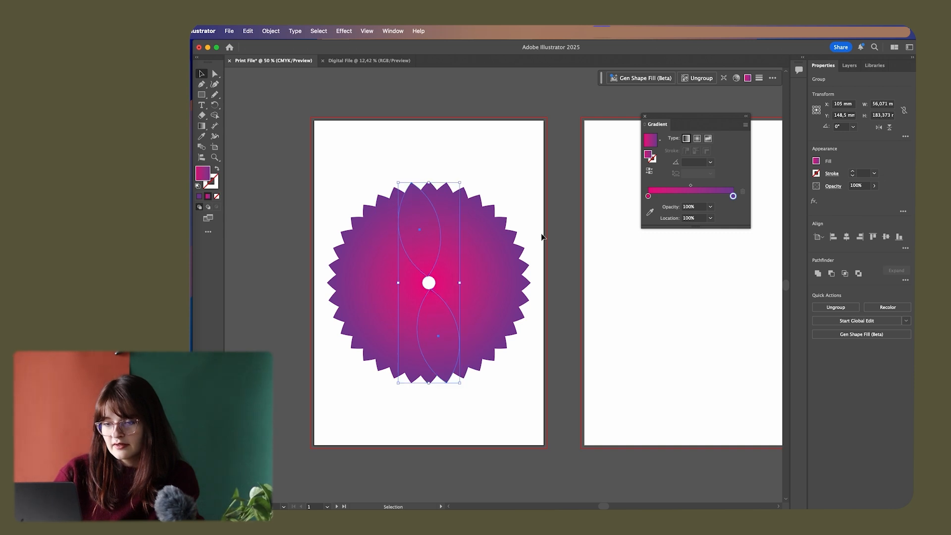
left_click(542, 237)
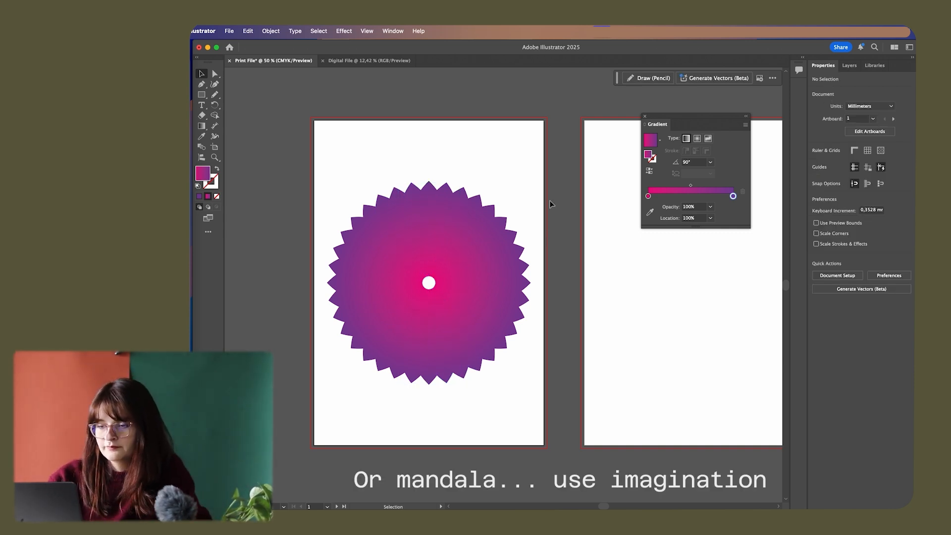
Select all the leaves of the circular shape, give them a light pink F4C1C4 stroke and deselect
left_click_drag(387, 313, 337, 371)
left_click(361, 412)
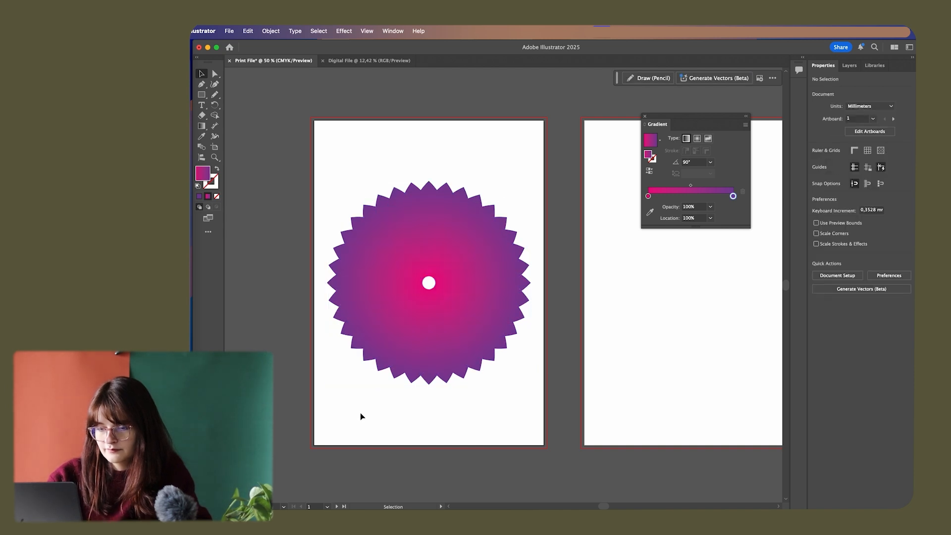
left_click_drag(321, 197, 522, 416)
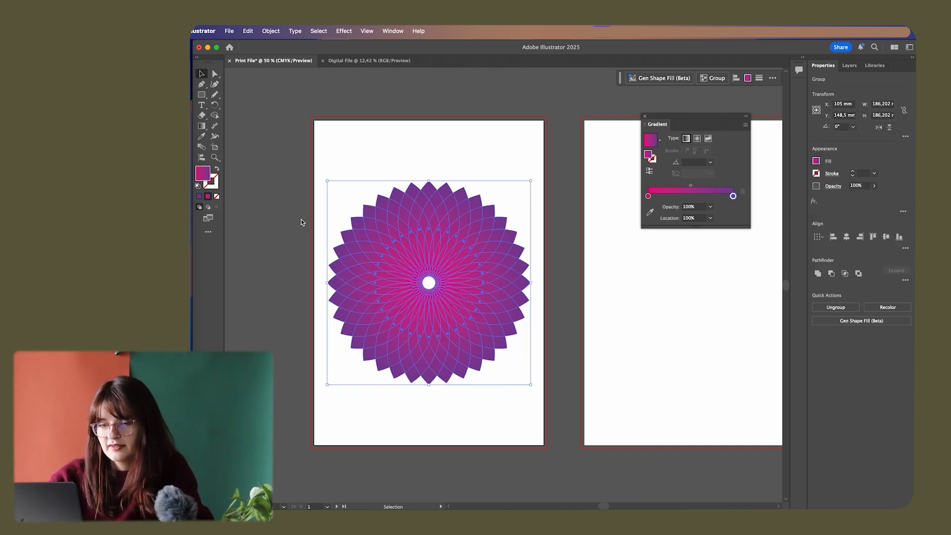
left_click(213, 185)
double_click(214, 187)
left_click(460, 226)
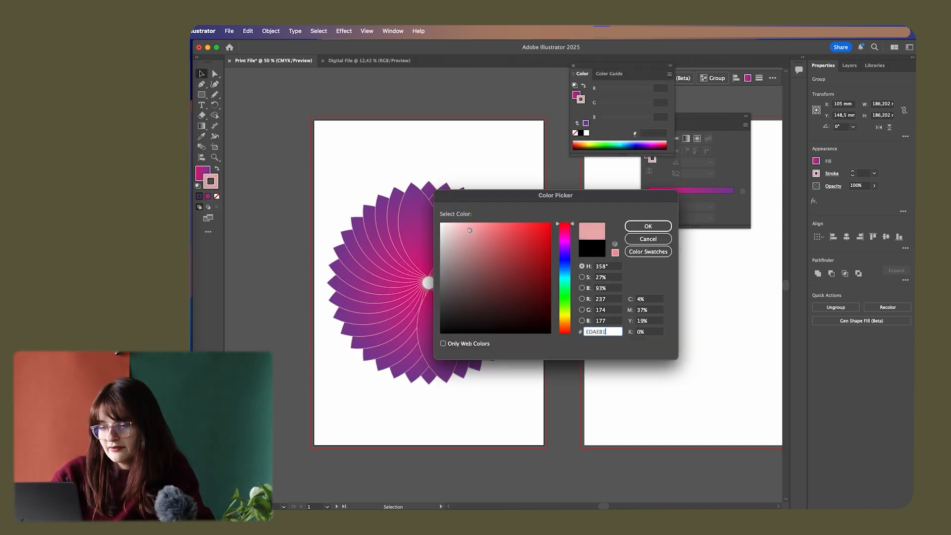
left_click_drag(460, 226, 463, 226)
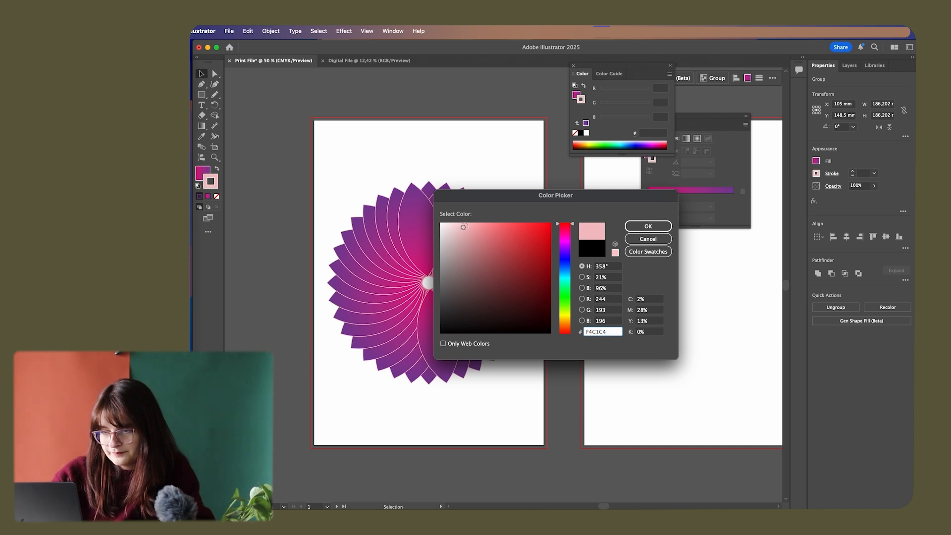
left_click(648, 226)
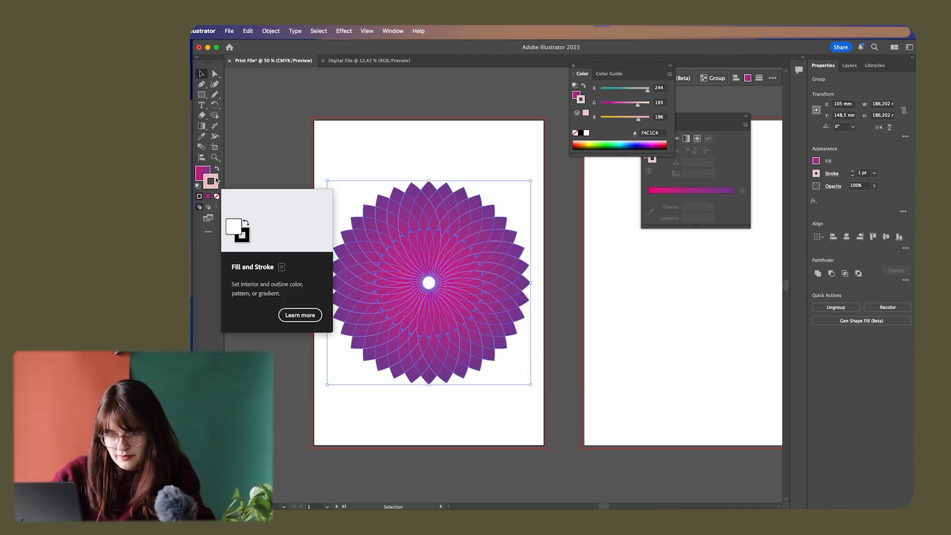
left_click(450, 157)
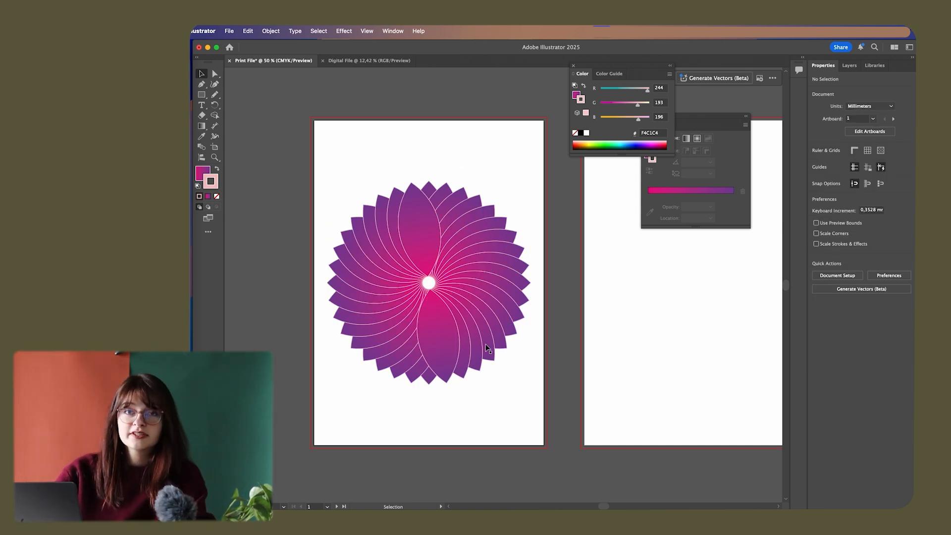
Undo the pink stroke and all the rotated copies back to the original two-leaf group
key("super+z")
key("super+z")
key("super+z")
key("super+z")
key("super+z")
key("super+z")
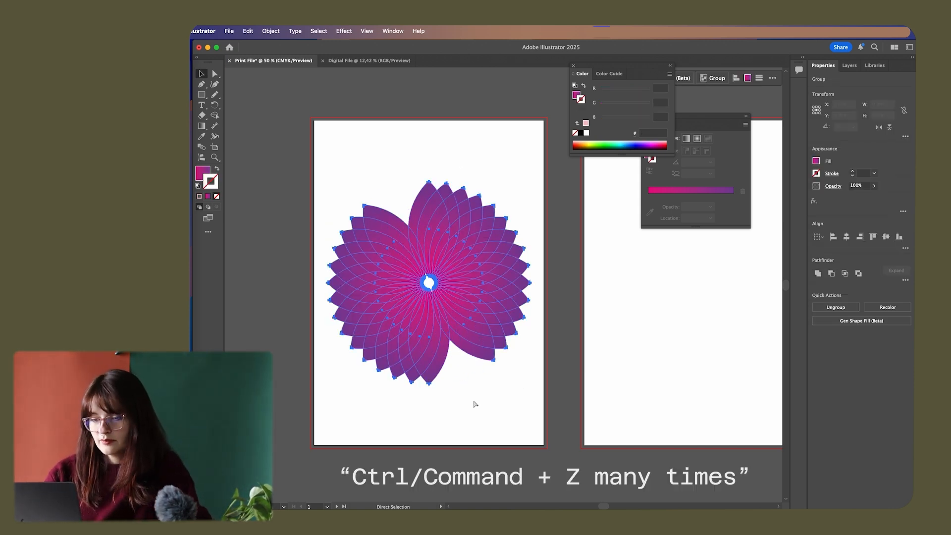
key("super+z")
key("super+z")
key("super+z")
key("super+z")
key("super+z")
key("super+z")
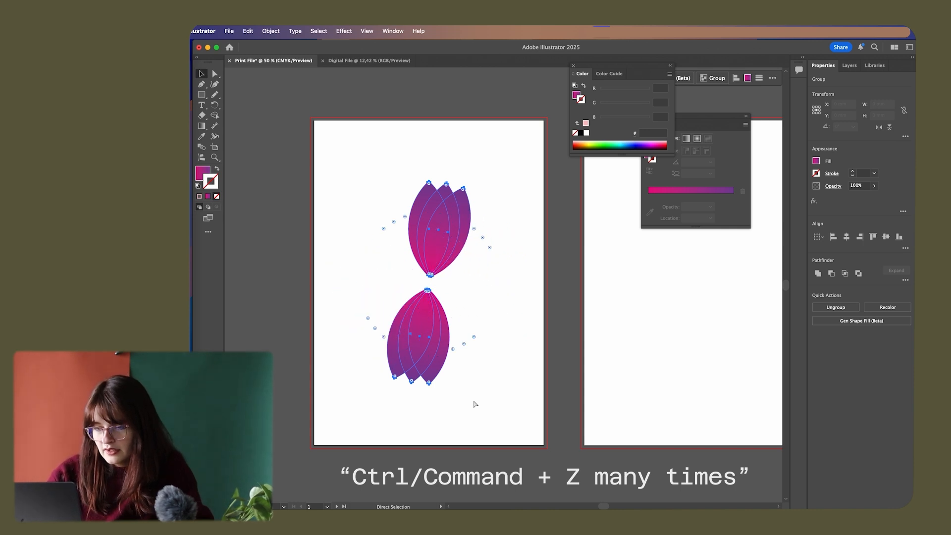
Make a copy of the two-leaf group rotated by 315°
right_click(436, 229)
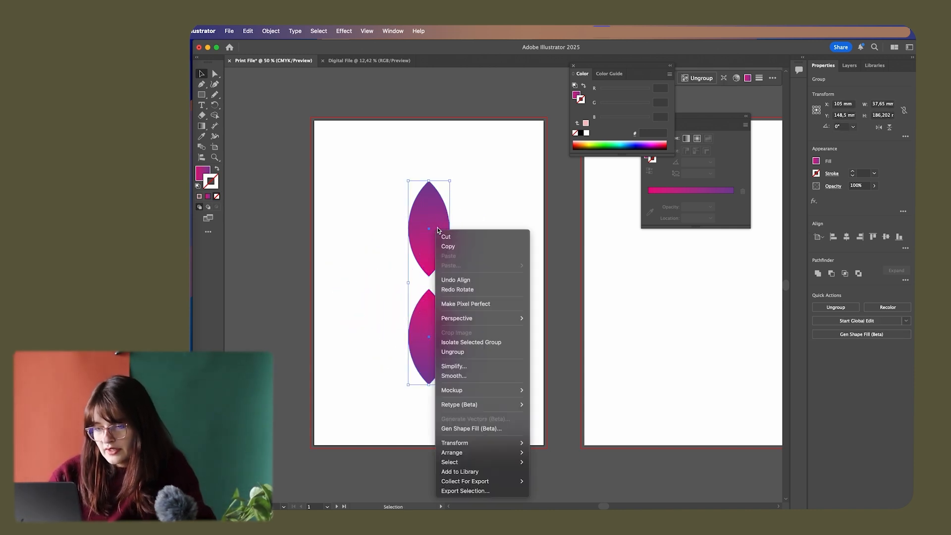
mouse_move(488, 446)
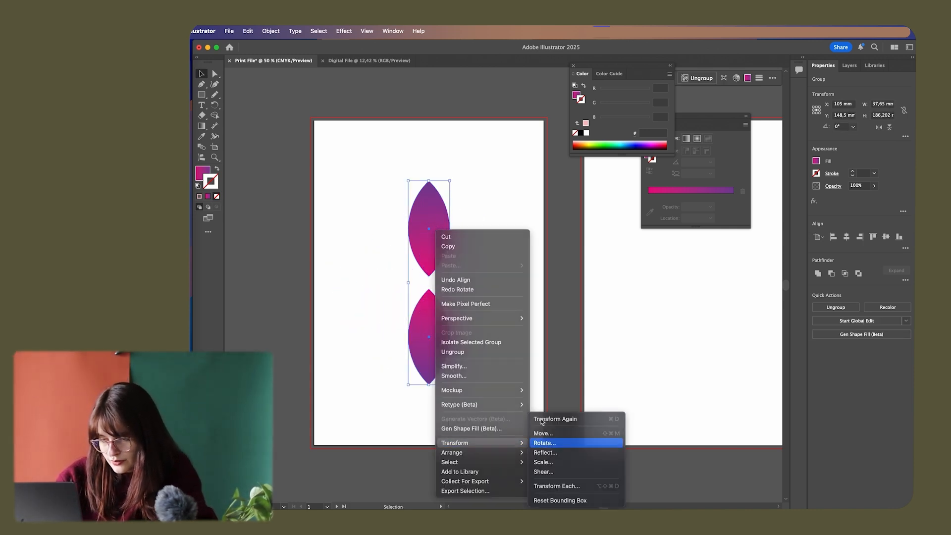
left_click(544, 442)
type("290")
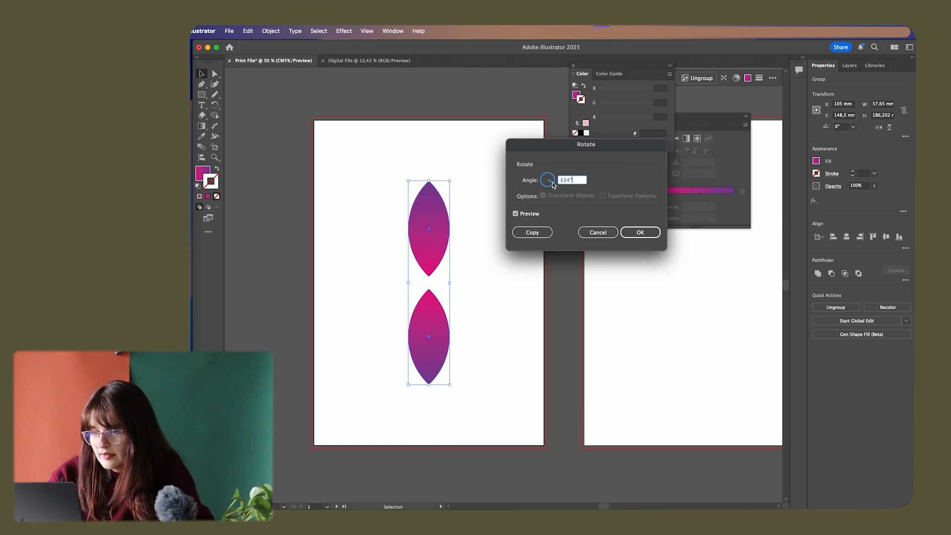
left_click_drag(549, 186, 550, 185)
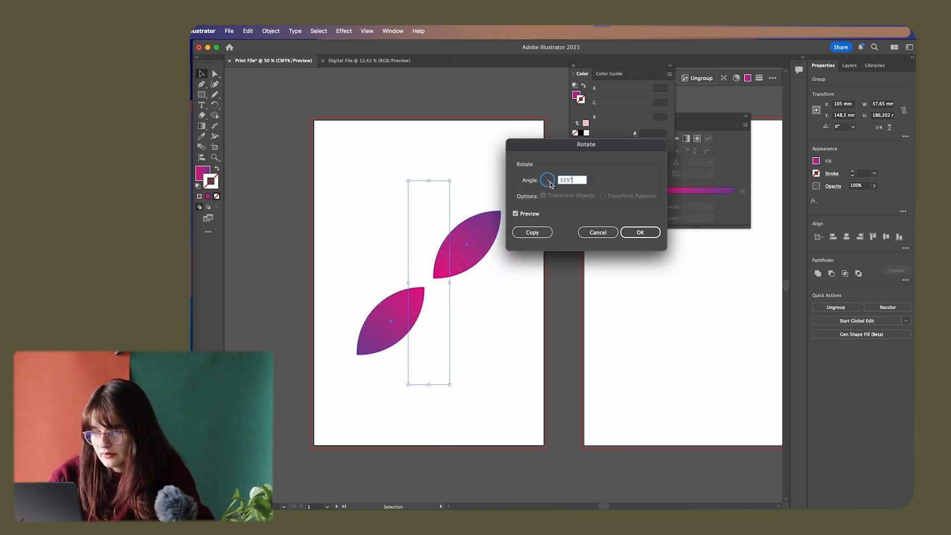
left_click(545, 233)
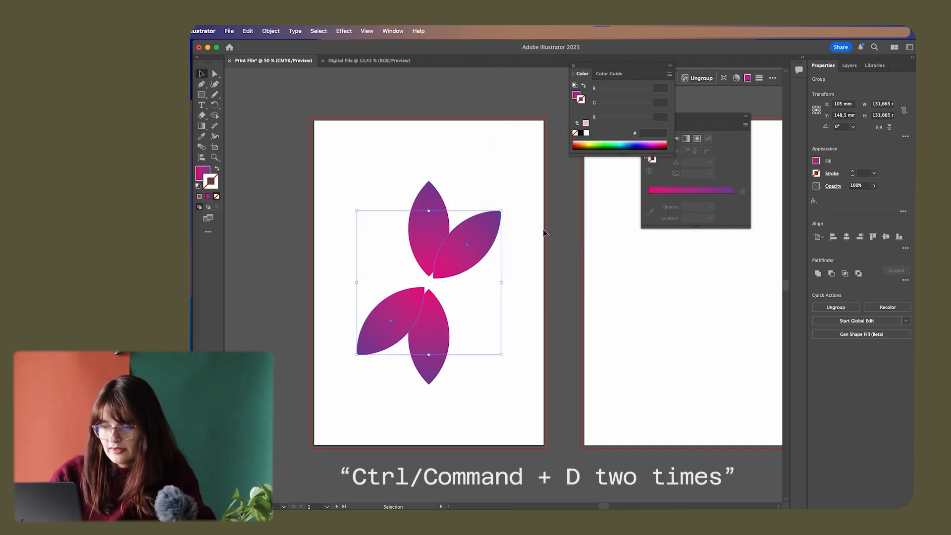
Repeat the rotated copy two more times to complete an eight-petal flower, and deselect it
key("super+d")
key("super+d")
left_click(543, 233)
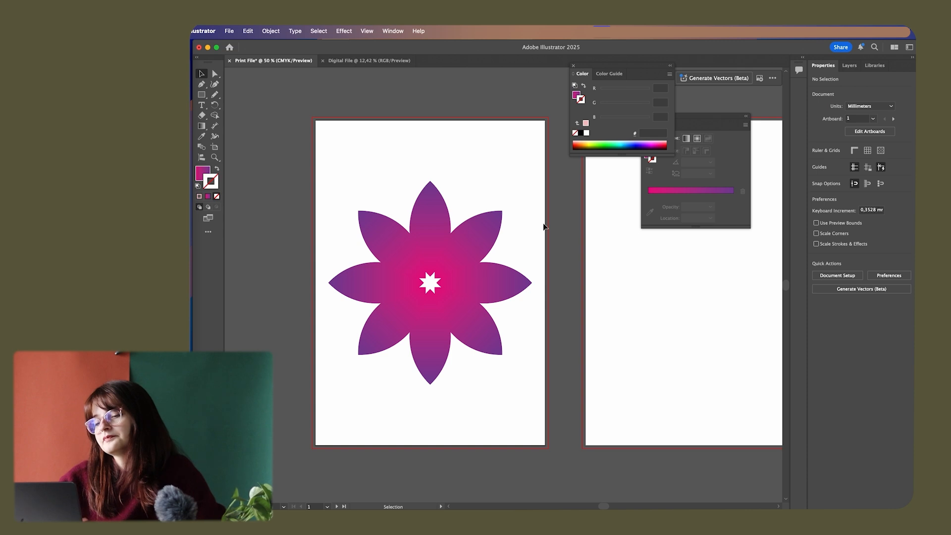
Move the whole flower slightly up and right to about X 109 mm, Y 142 mm, deselect it and activate the second artboard
left_click_drag(465, 298, 470, 290)
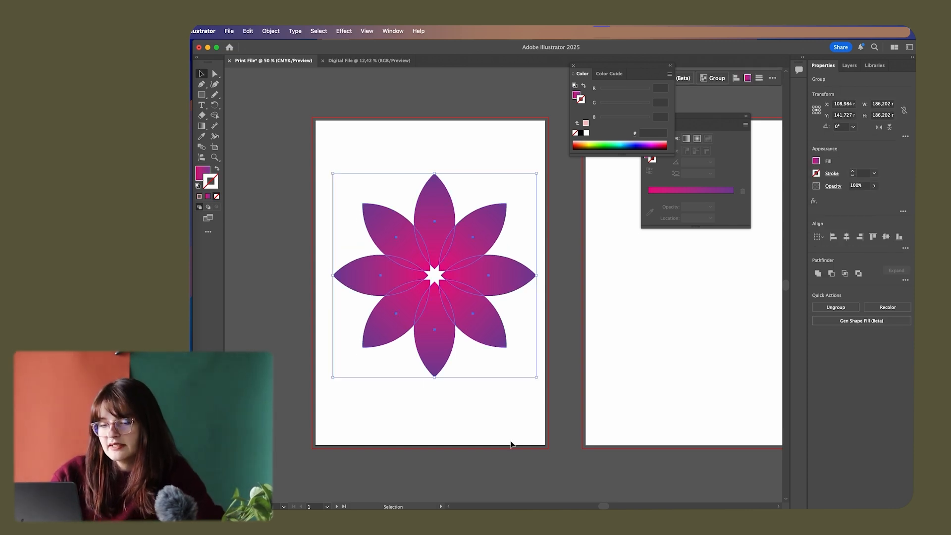
left_click(510, 442)
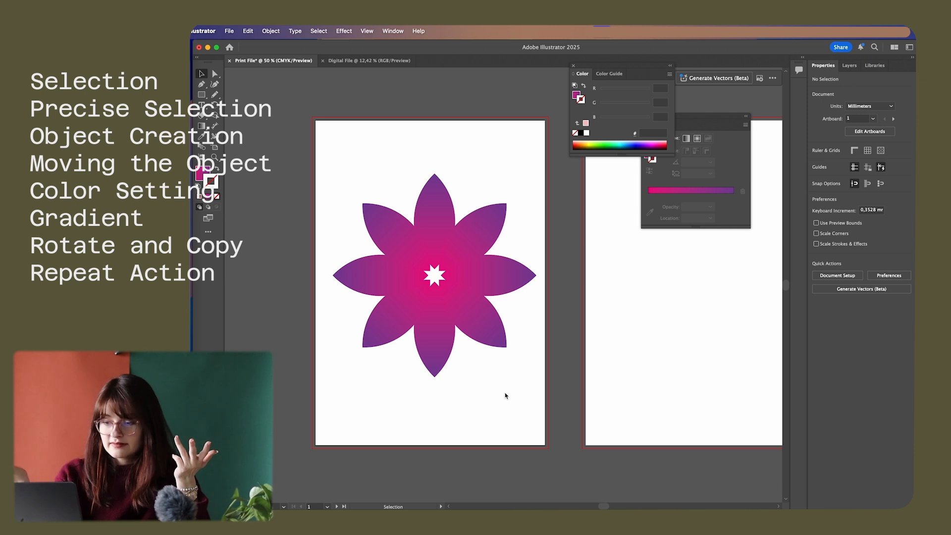
left_click(638, 367)
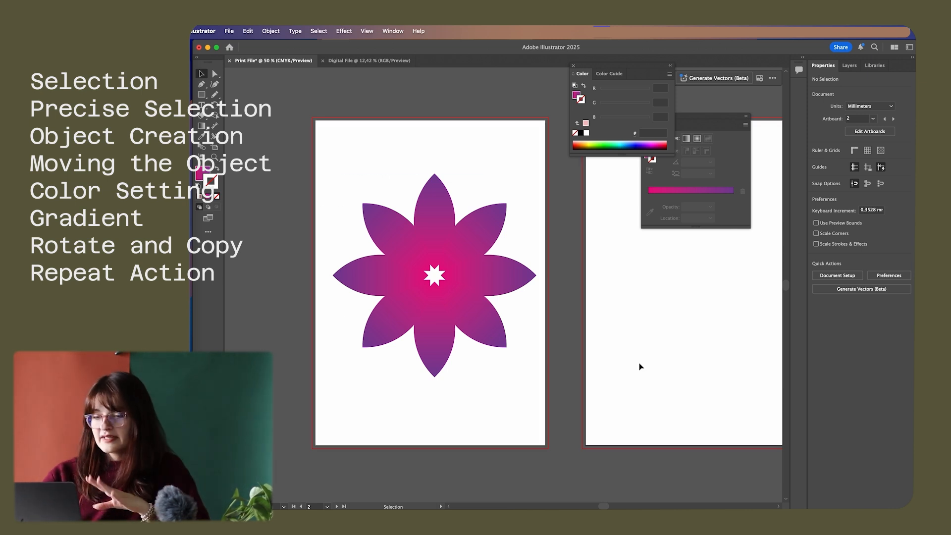